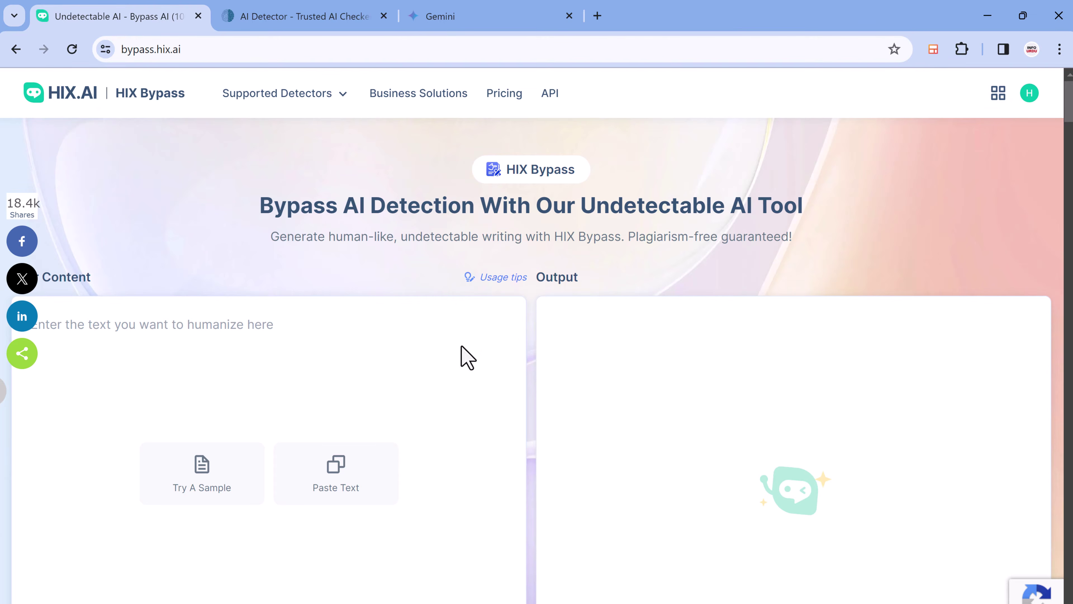
{"action": "scroll", "coordinate": [423, 342], "scroll_direction": "down", "scroll_amount": 15}
{"action": "scroll", "coordinate": [417, 338], "scroll_direction": "down", "scroll_amount": 2}
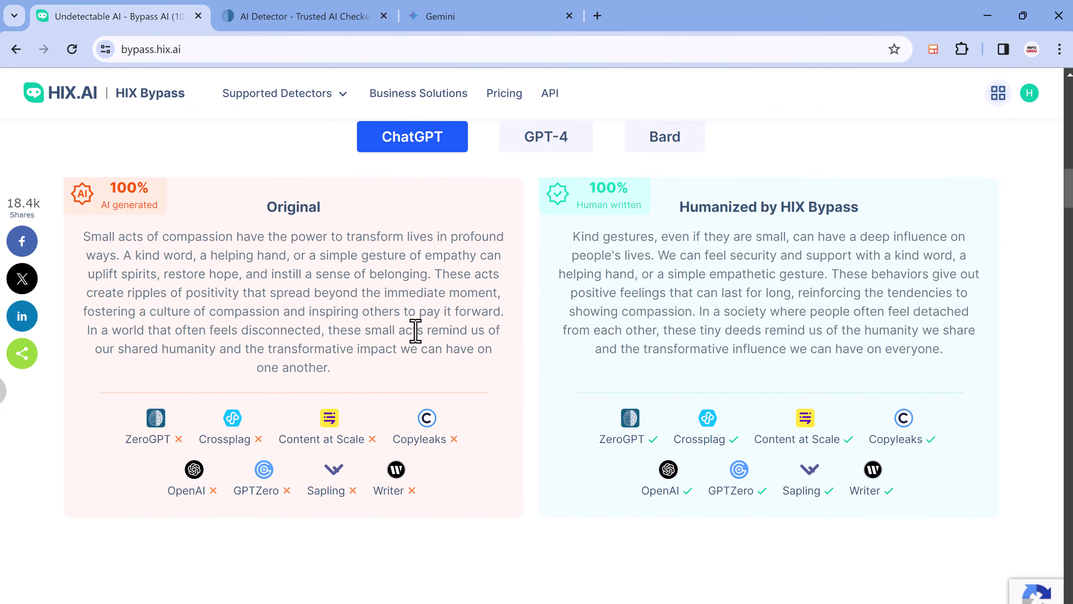
{"action": "scroll", "coordinate": [415, 331], "scroll_direction": "up", "scroll_amount": 15}
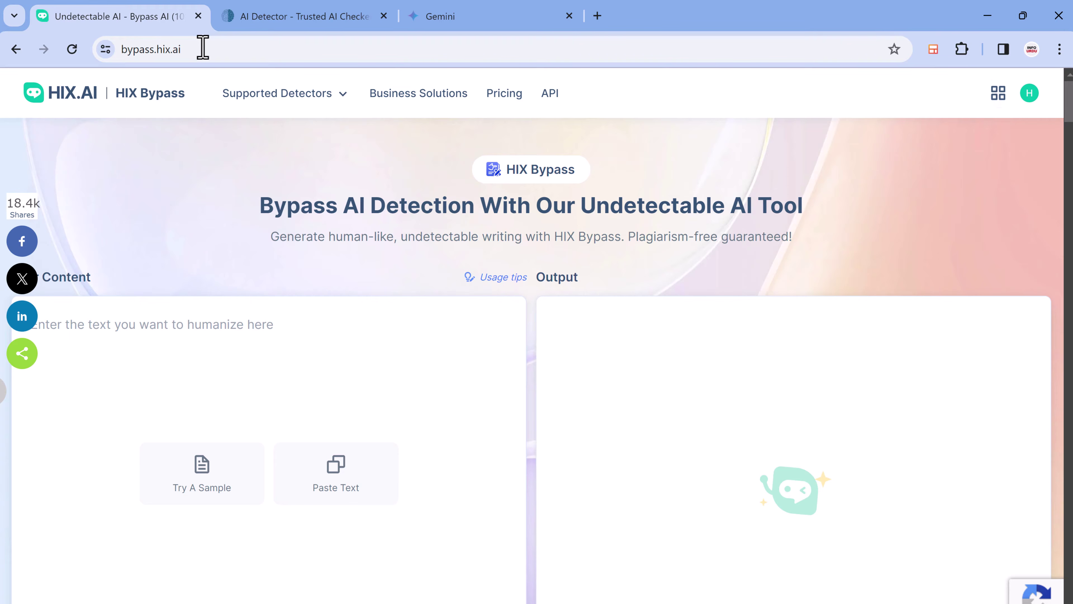
- Search Google for "hix bypass" and open the HIX Bypass site from the results
{"action": "left_click", "coordinate": [203, 48]}
{"action": "type", "text": "goo"}
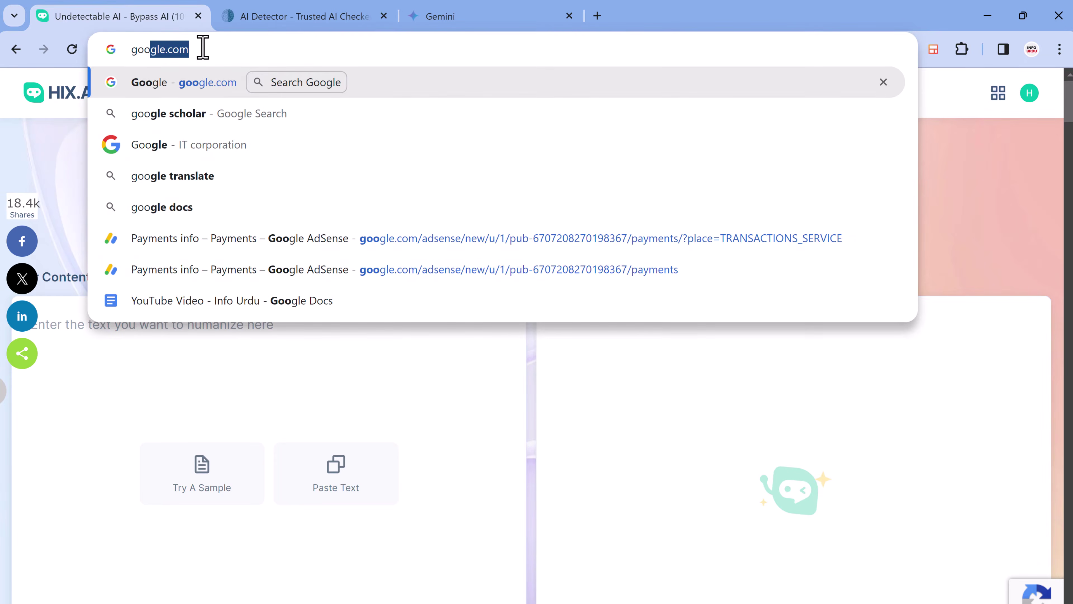
{"action": "key", "text": "Return"}
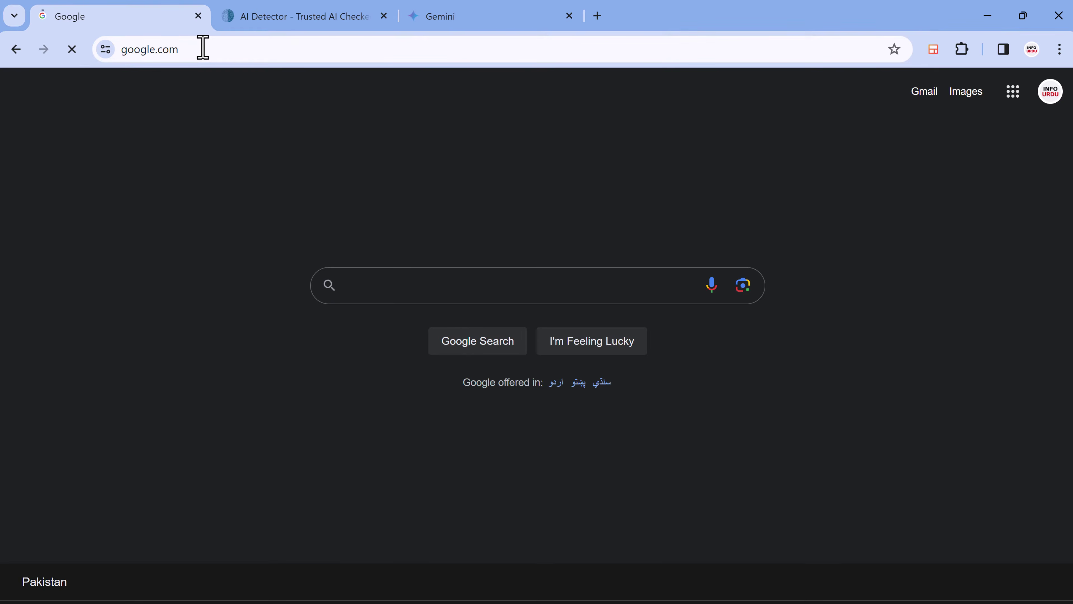
{"action": "type", "text": "hix"}
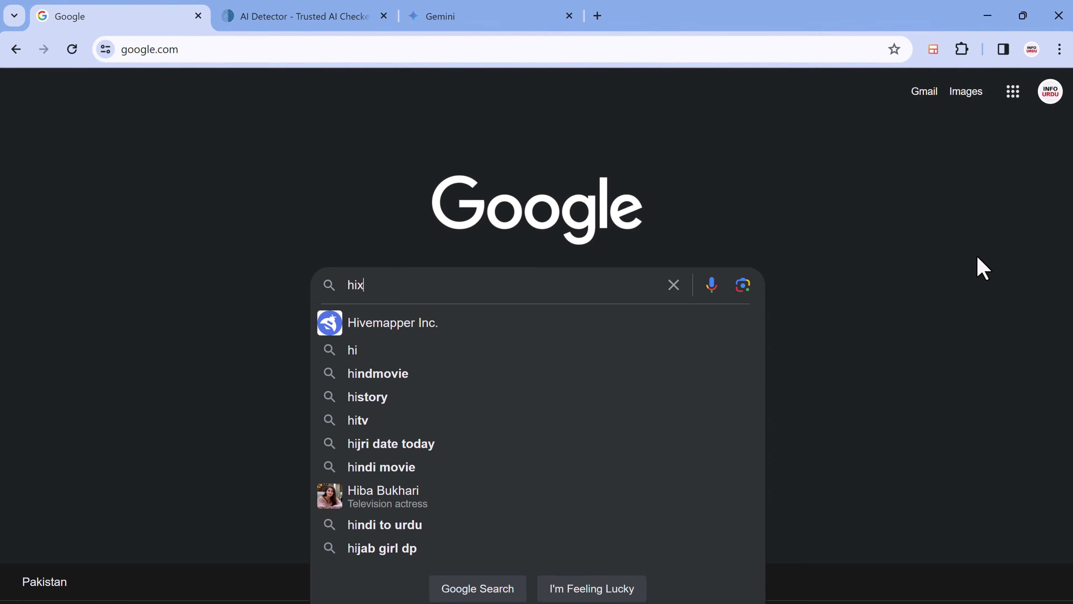
{"action": "type", "text": " bypass"}
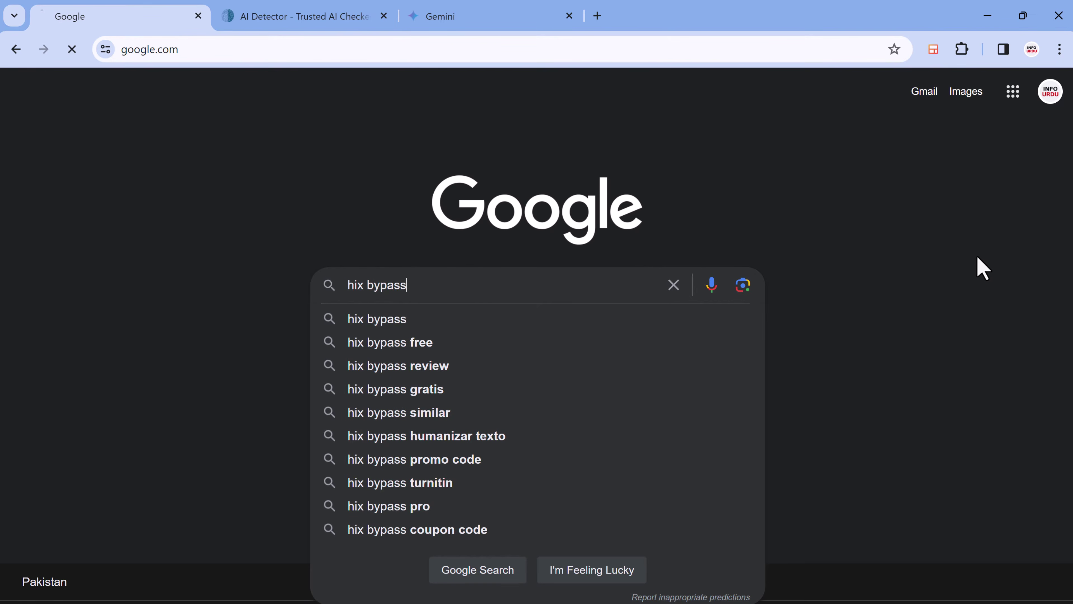
{"action": "key", "text": "Return"}
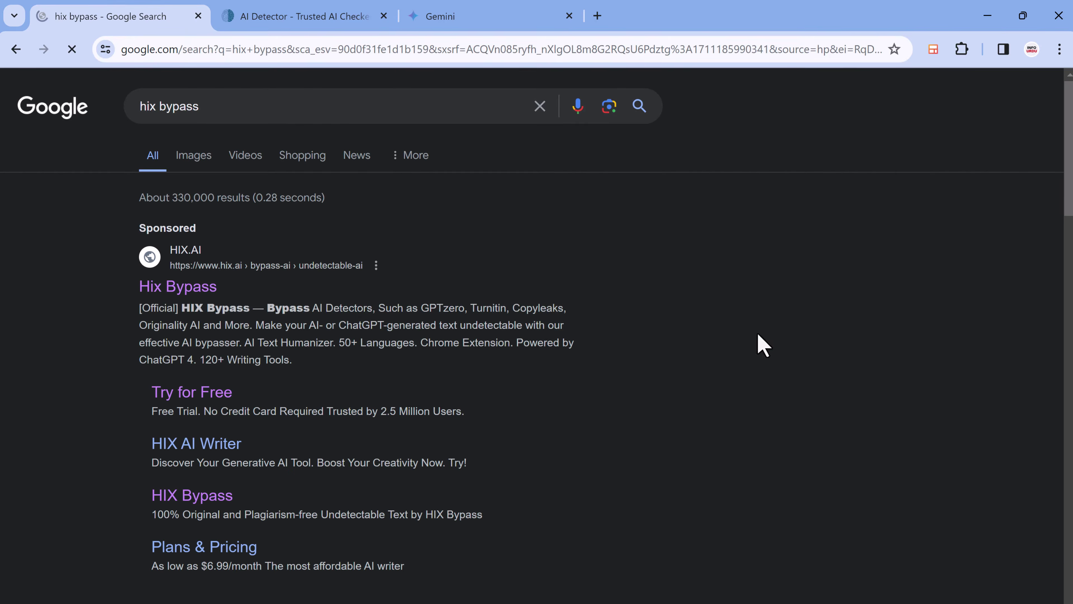
{"action": "scroll", "coordinate": [719, 359], "scroll_direction": "down", "scroll_amount": 3}
{"action": "left_click", "coordinate": [247, 514]}
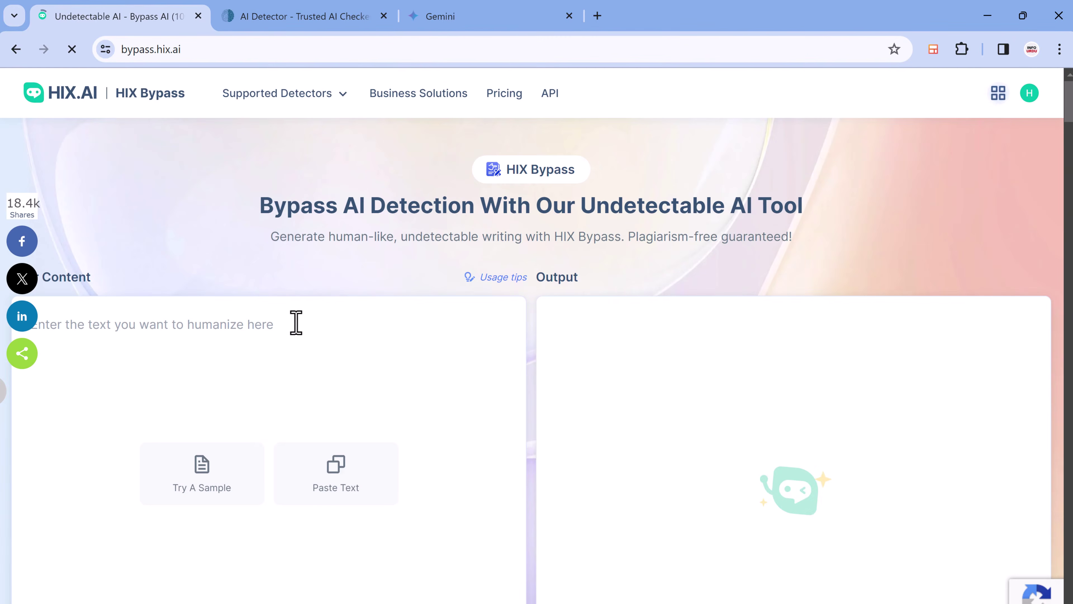
- Examine the HIX Bypass page's comparison of original and humanized text and its list of supported AI detectors
{"action": "scroll", "coordinate": [408, 304], "scroll_direction": "down", "scroll_amount": 15}
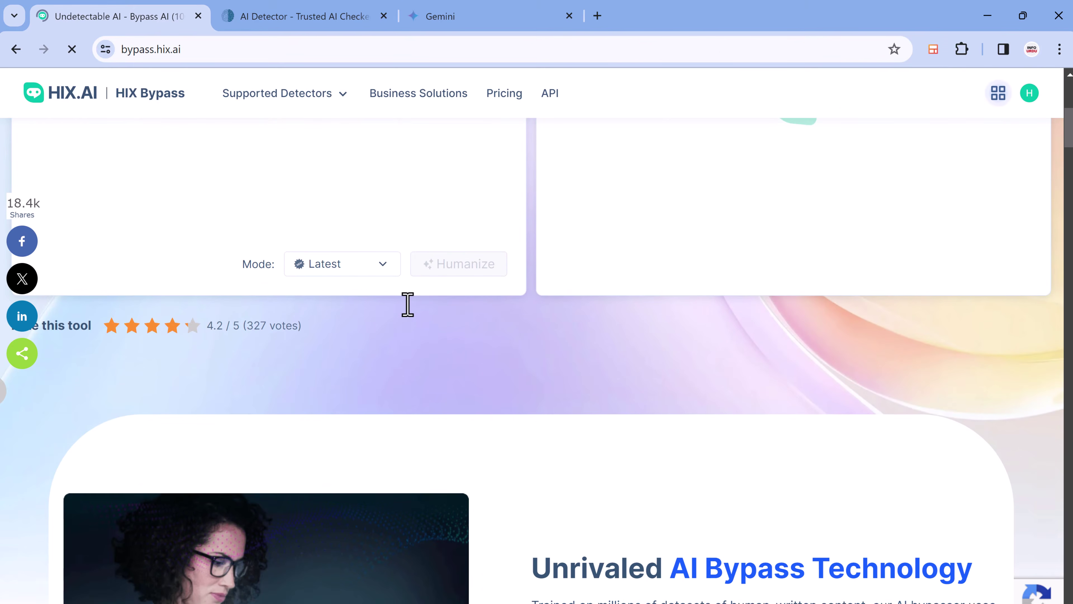
{"action": "scroll", "coordinate": [408, 306], "scroll_direction": "down", "scroll_amount": 8}
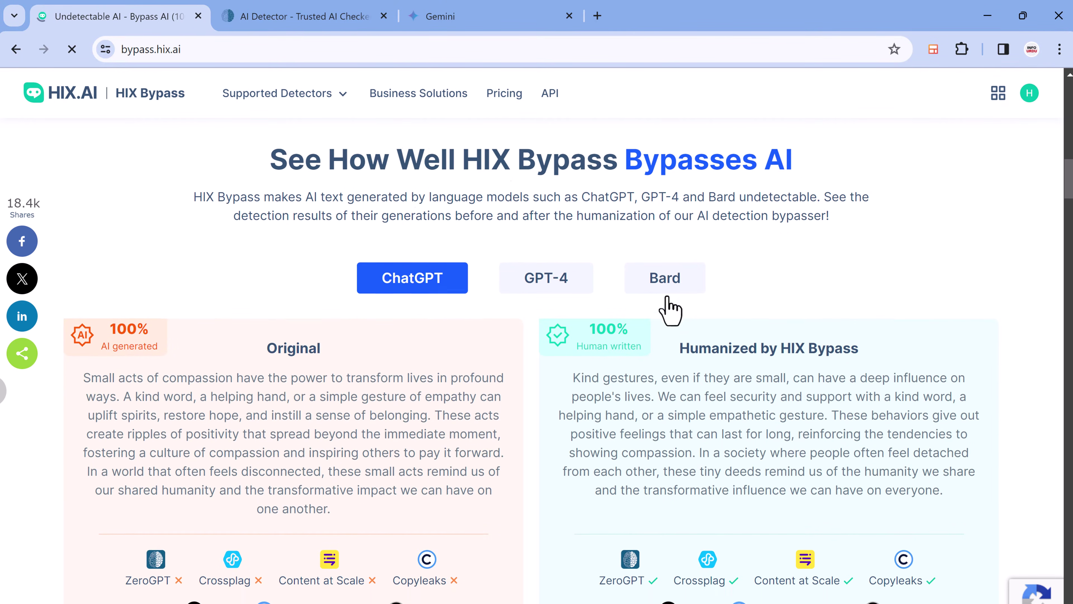
{"action": "scroll", "coordinate": [670, 308], "scroll_direction": "down", "scroll_amount": 1}
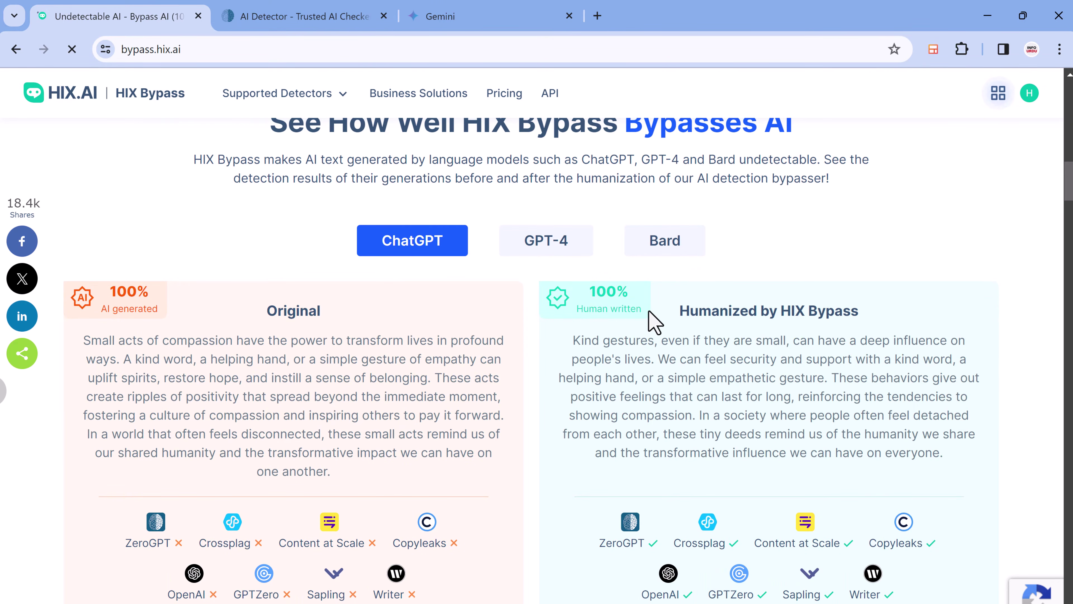
{"action": "scroll", "coordinate": [650, 319], "scroll_direction": "down", "scroll_amount": 6}
{"action": "scroll", "coordinate": [524, 331], "scroll_direction": "up", "scroll_amount": 2}
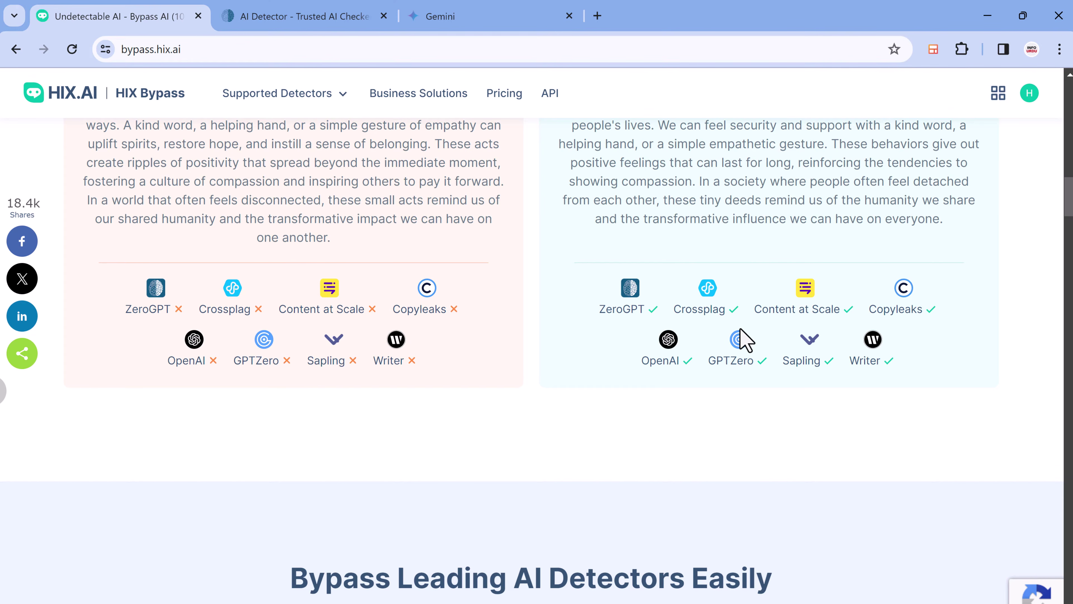
{"action": "scroll", "coordinate": [744, 338], "scroll_direction": "down", "scroll_amount": 6}
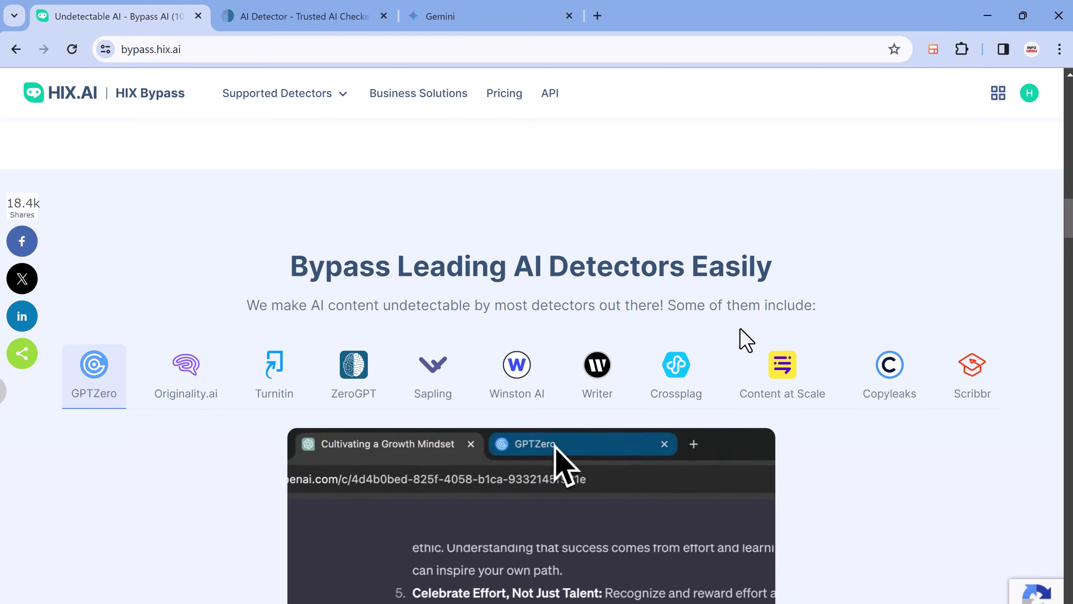
{"action": "scroll", "coordinate": [744, 338], "scroll_direction": "up", "scroll_amount": 20}
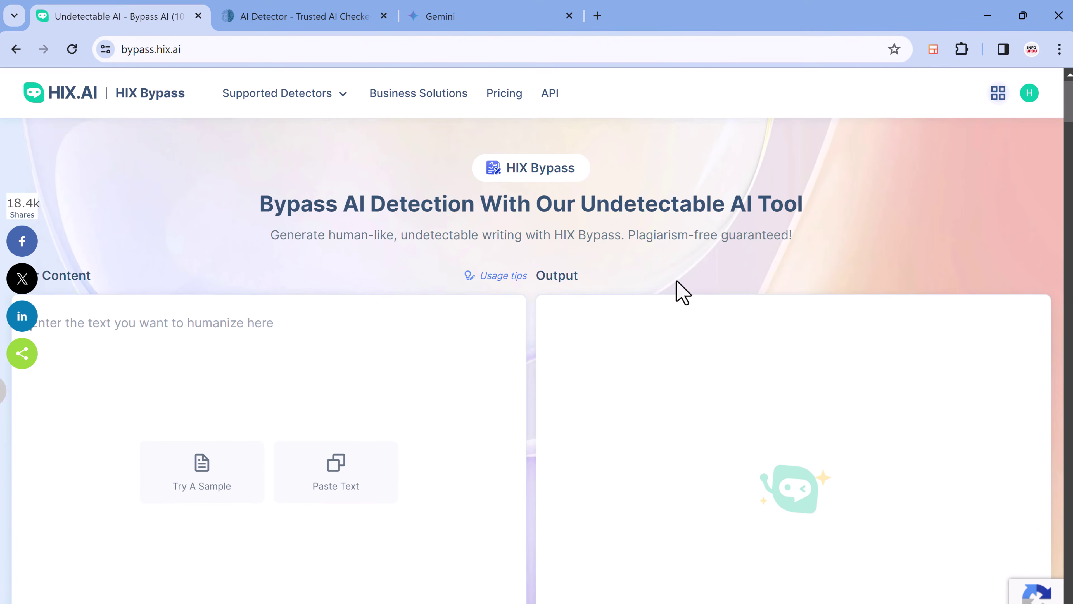
- Switch to Gemini and submit the prompt "write an article on social media marketing in 300 words"
{"action": "left_click", "coordinate": [492, 26]}
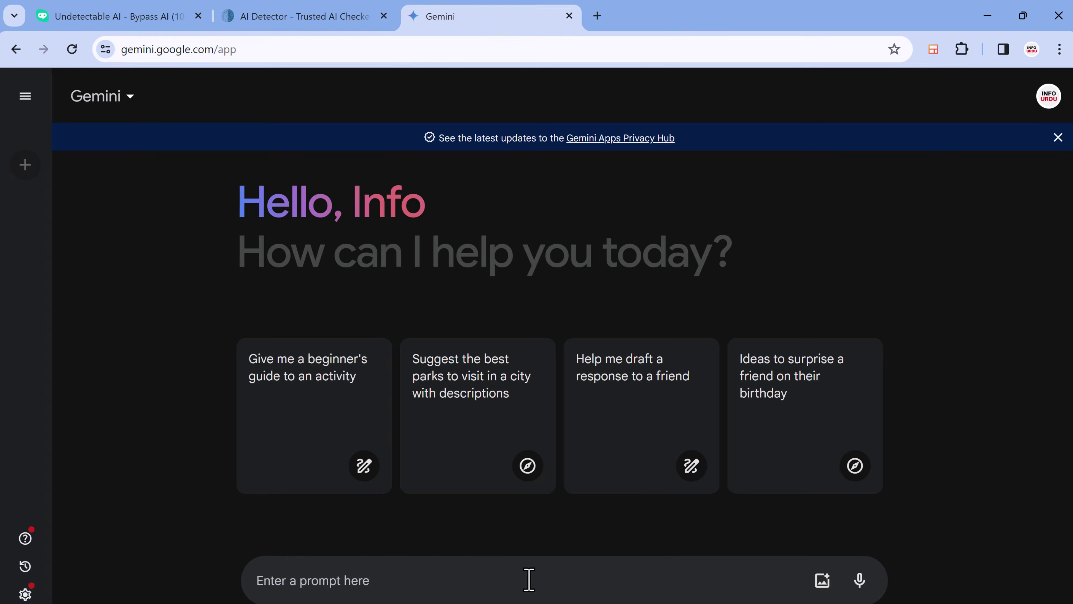
{"action": "type", "text": "write an article on socail"}
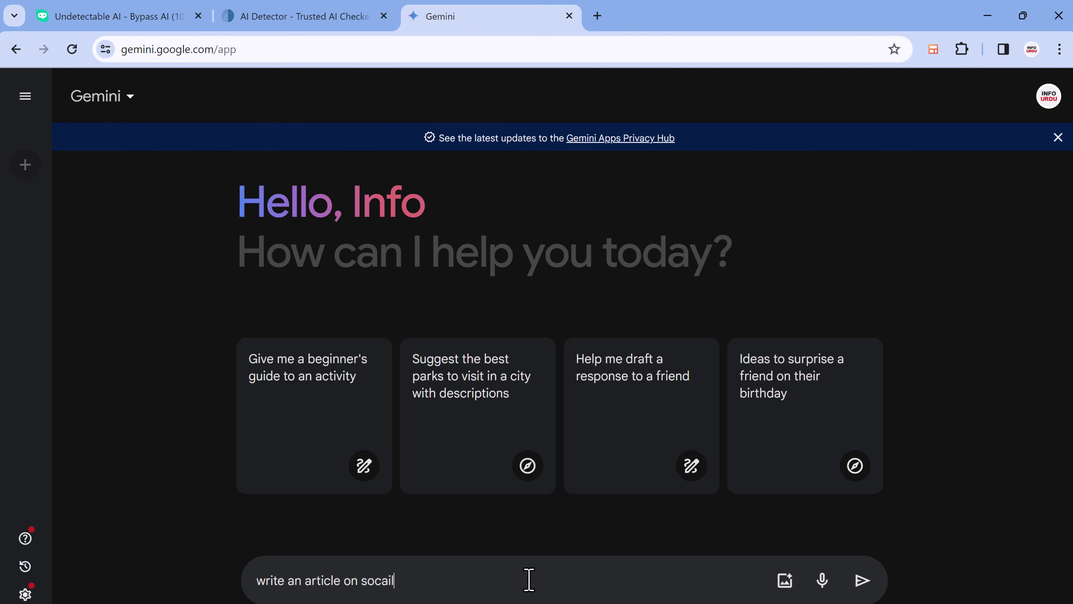
{"action": "key", "text": "BackSpace"}
{"action": "key", "text": "BackSpace"}
{"action": "key", "text": "BackSpace"}
{"action": "key", "text": "BackSpace"}
{"action": "key", "text": "BackSpace"}
{"action": "key", "text": "BackSpace"}
{"action": "key", "text": "BackSpace"}
{"action": "key", "text": "BackSpace"}
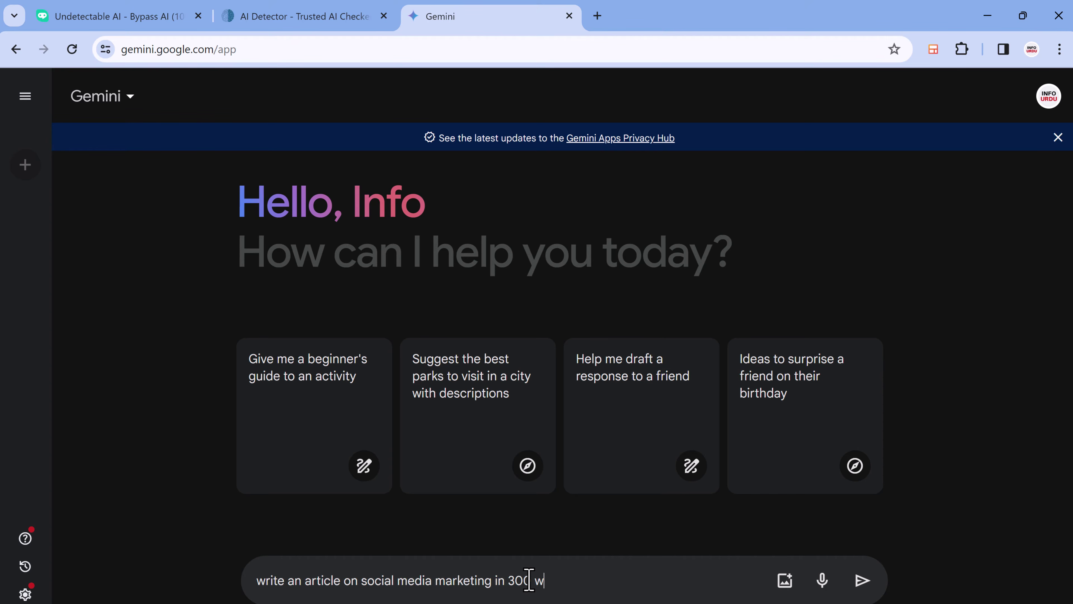
{"action": "key", "text": "Return"}
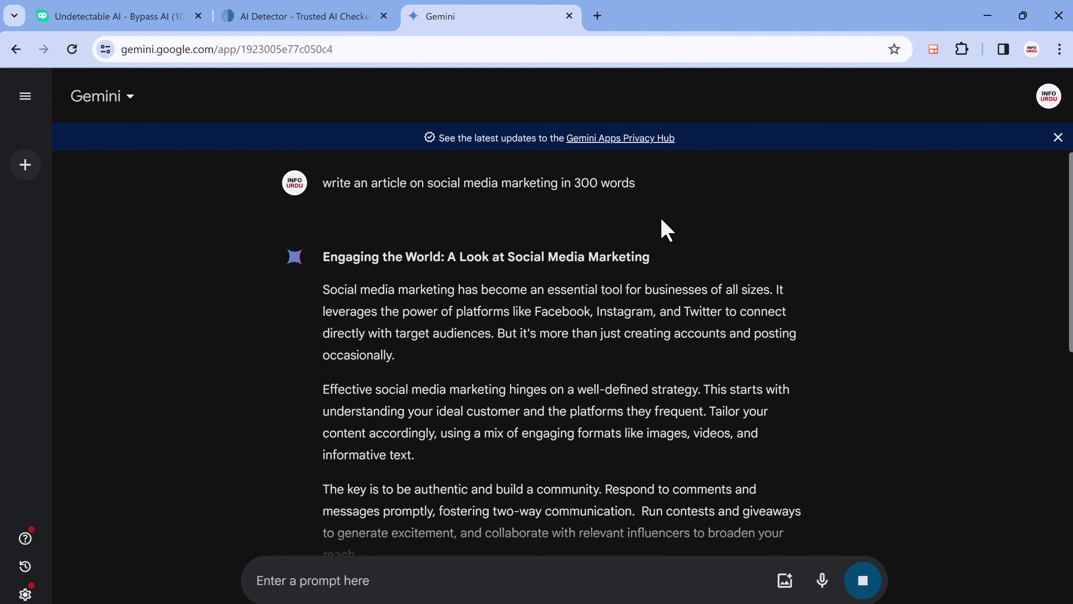
- Copy all body paragraphs of the generated social media marketing article, leaving out its title
{"action": "scroll", "coordinate": [661, 221], "scroll_direction": "down", "scroll_amount": 10}
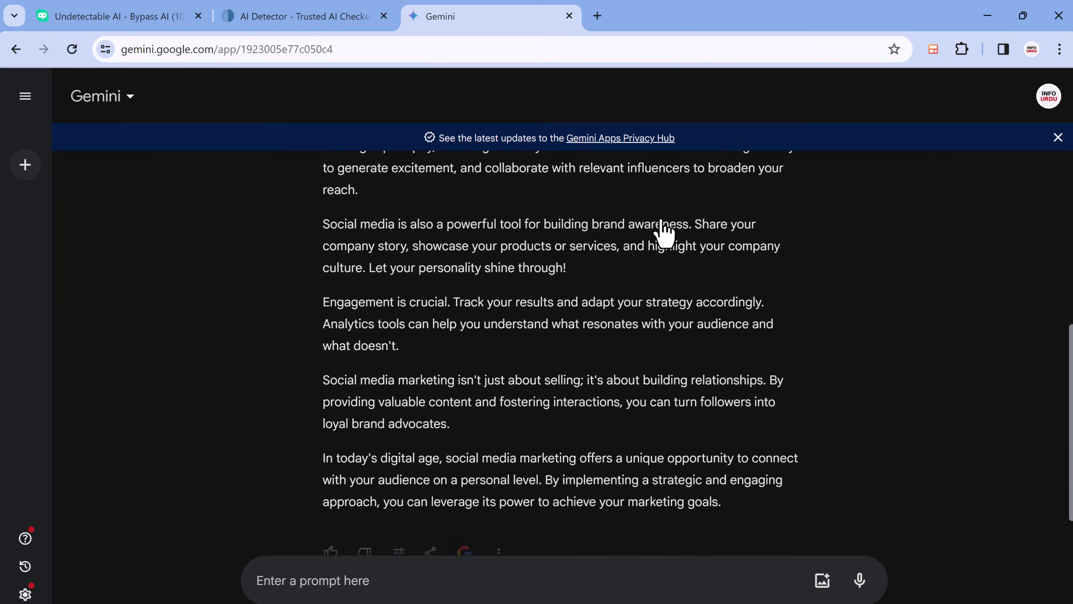
{"action": "scroll", "coordinate": [690, 278], "scroll_direction": "up", "scroll_amount": 10}
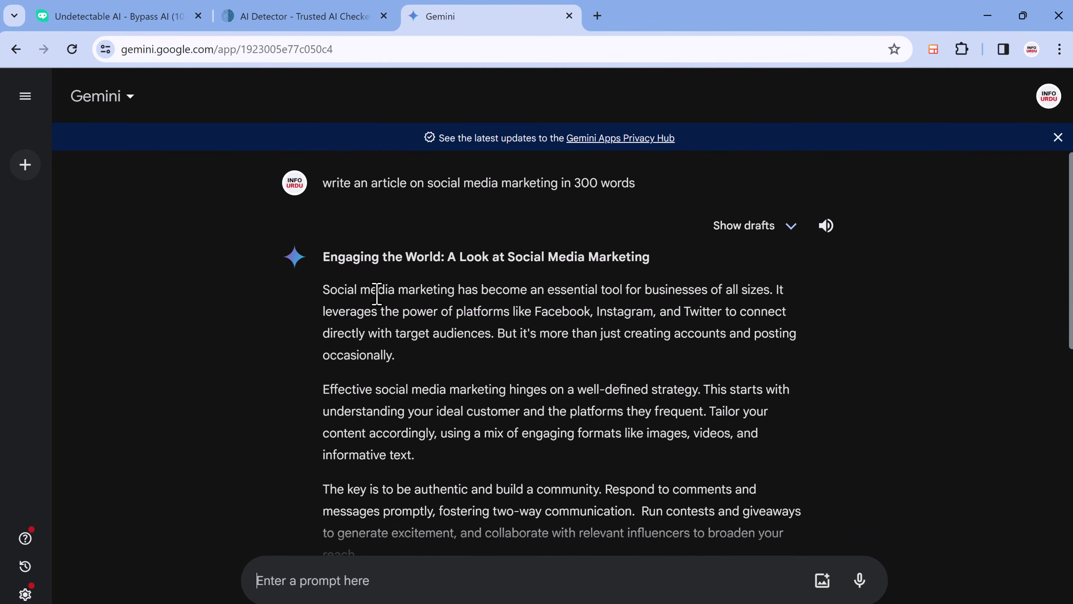
{"action": "left_click_drag", "start_coordinate": [323, 289], "coordinate": [672, 480]}
{"action": "right_click", "coordinate": [693, 442]}
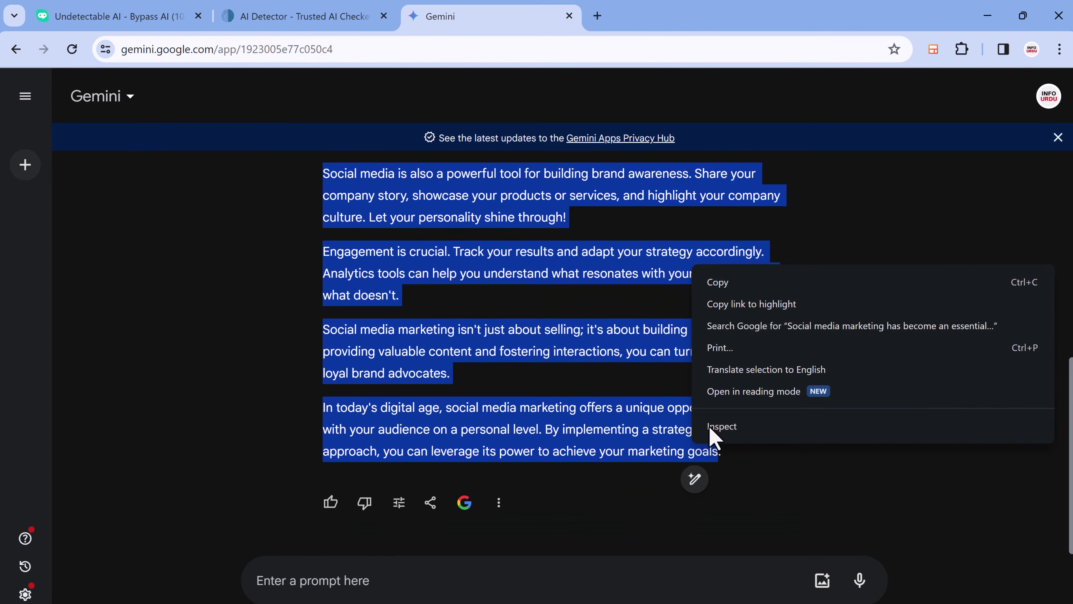
{"action": "left_click", "coordinate": [705, 288]}
- Switch to ZeroGPT, paste the copied article into the text checker and run the AI detection
{"action": "left_click", "coordinate": [366, 13]}
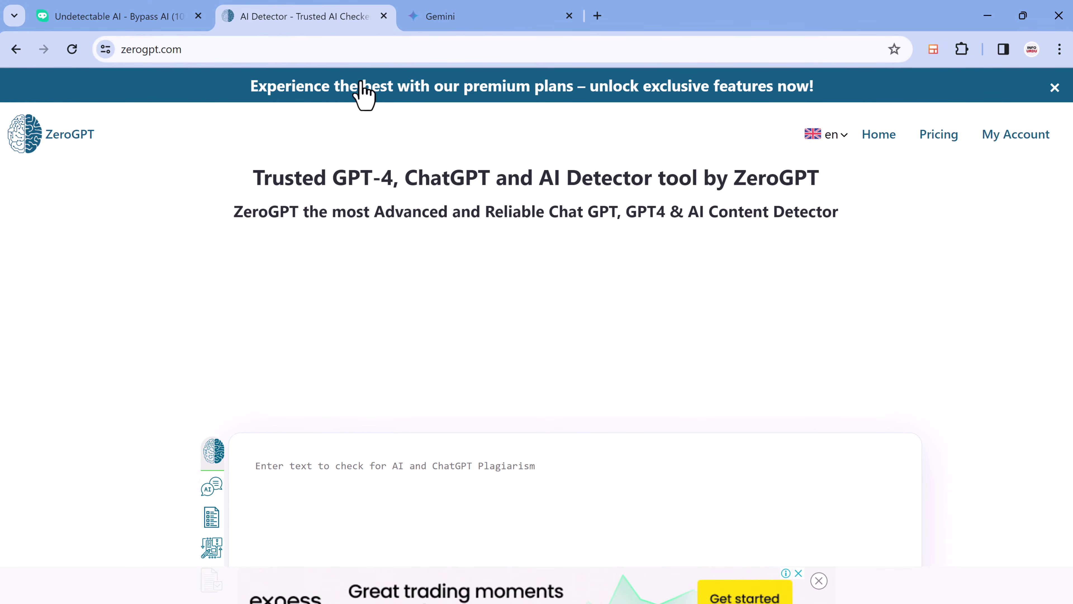
{"action": "scroll", "coordinate": [684, 431], "scroll_direction": "down", "scroll_amount": 4}
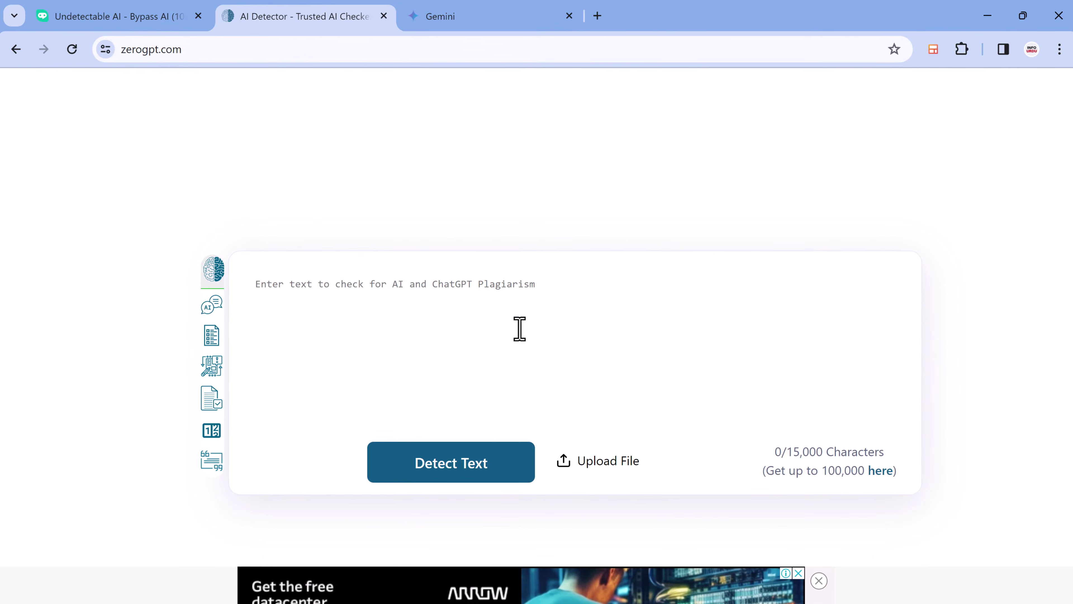
{"action": "left_click", "coordinate": [503, 298]}
{"action": "key", "text": "ctrl+v"}
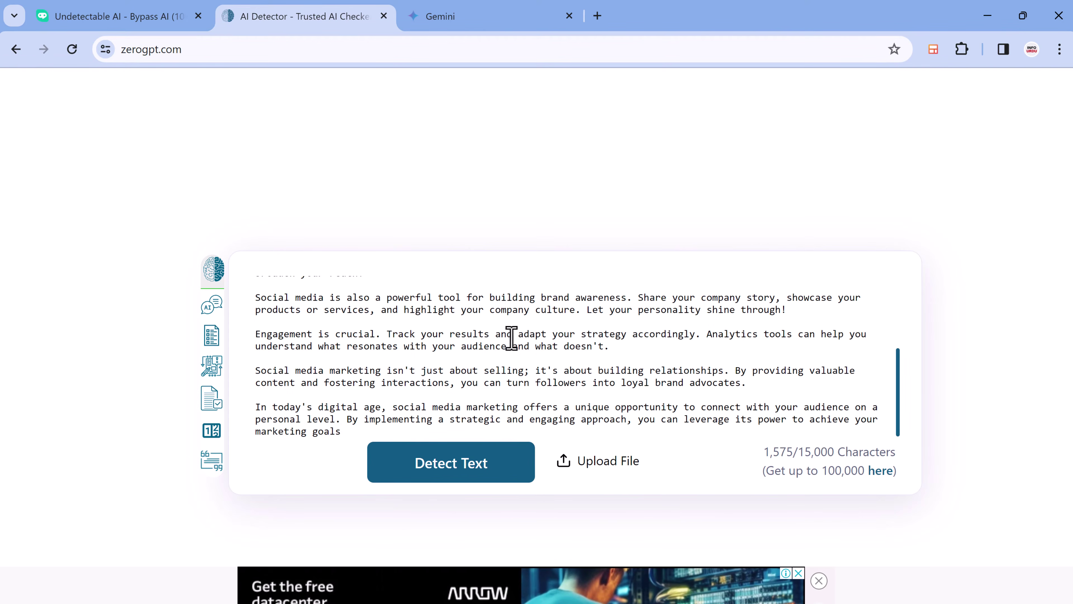
{"action": "left_click", "coordinate": [472, 468]}
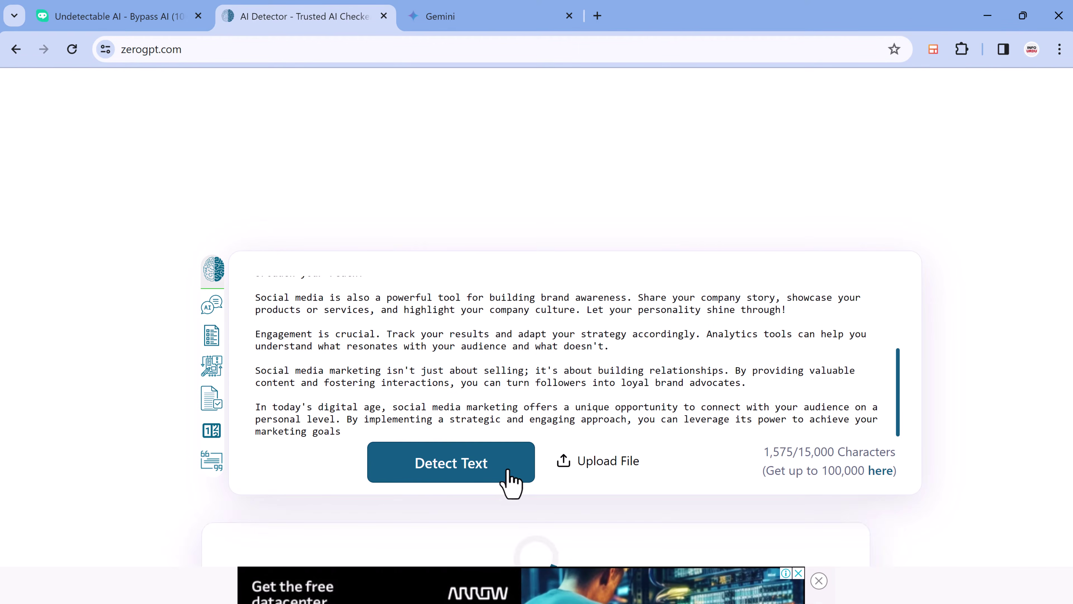
- Review the AI detection score and the highlighted sentences of the checked article
{"action": "scroll", "coordinate": [503, 474], "scroll_direction": "down", "scroll_amount": 4}
{"action": "scroll", "coordinate": [475, 365], "scroll_direction": "down", "scroll_amount": 2}
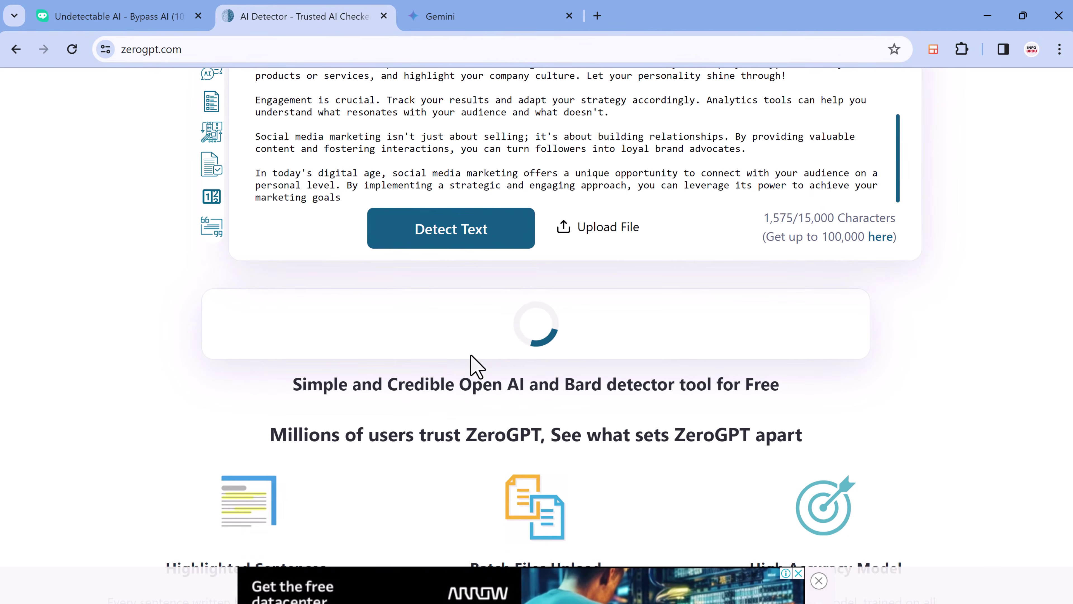
{"action": "scroll", "coordinate": [472, 357], "scroll_direction": "down", "scroll_amount": 1}
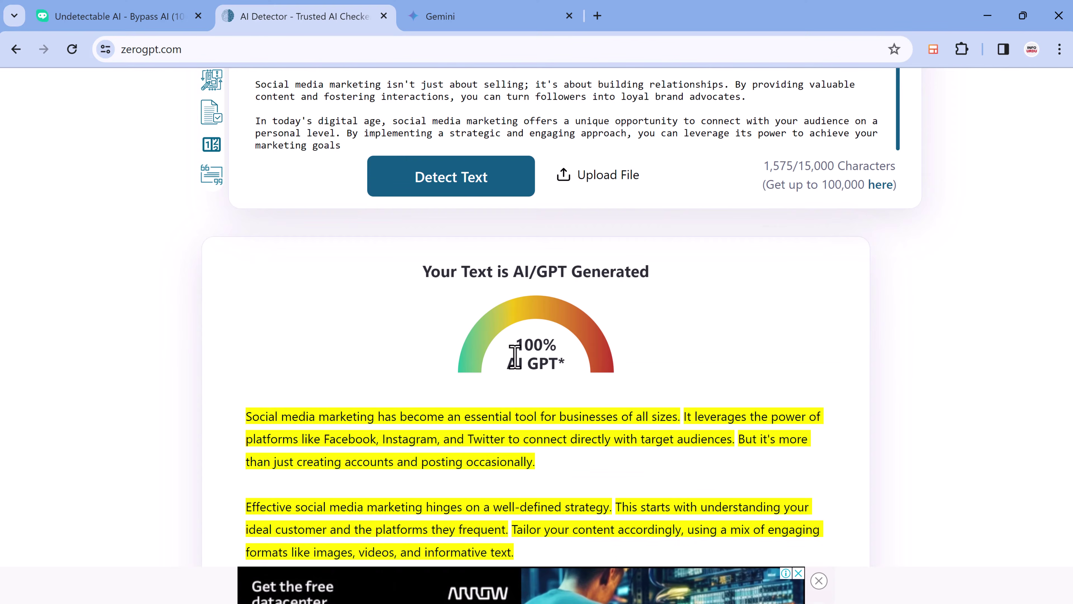
{"action": "scroll", "coordinate": [570, 391], "scroll_direction": "down", "scroll_amount": 12}
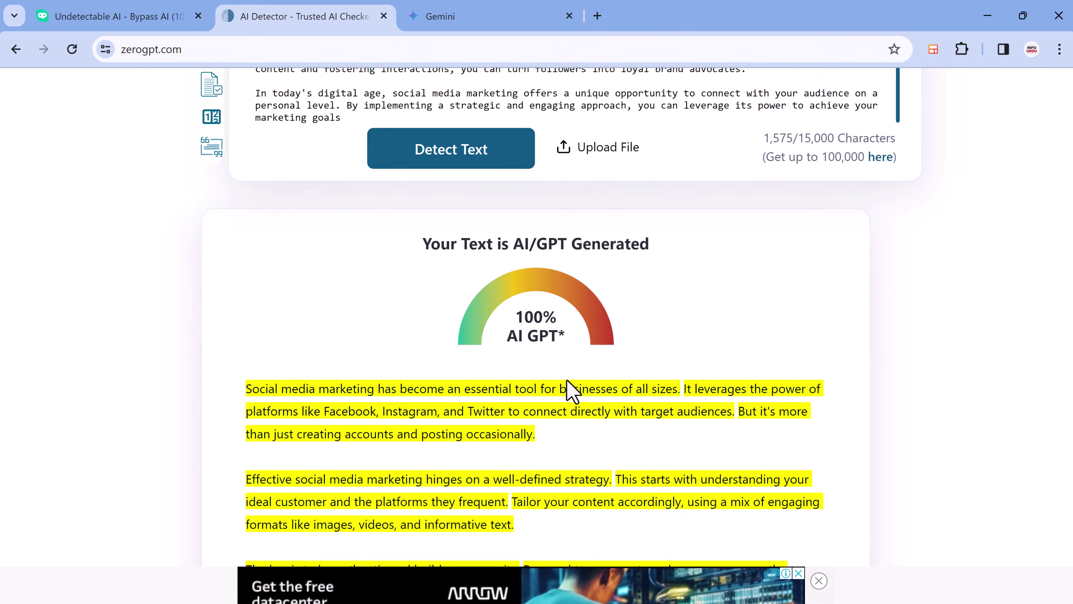
{"action": "scroll", "coordinate": [573, 391], "scroll_direction": "up", "scroll_amount": 11}
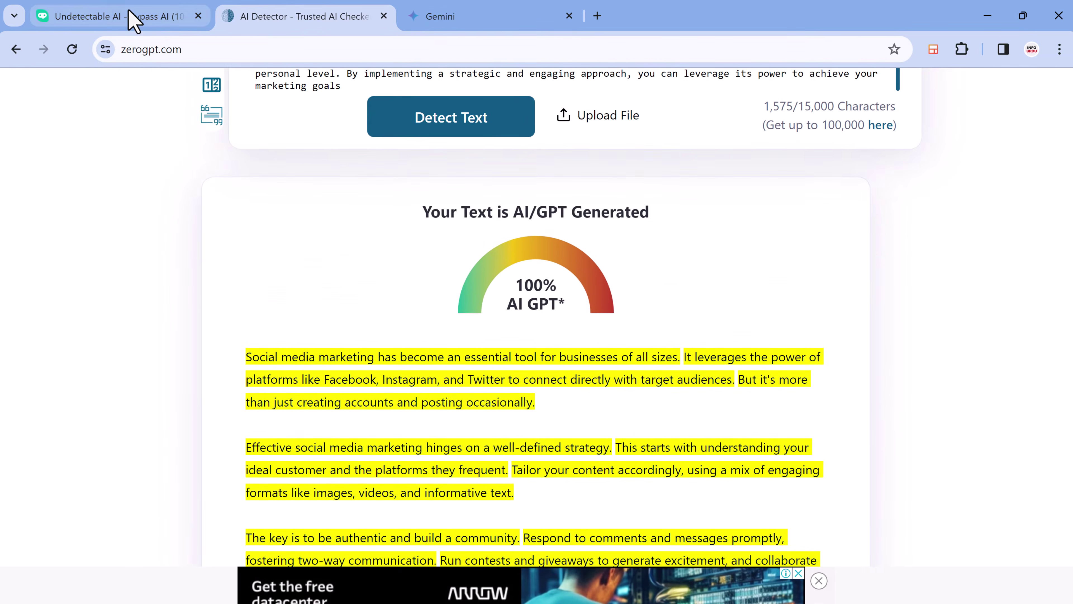
- Switch to HIX Bypass and paste the copied article as the content to humanize, allowing the site clipboard access
{"action": "left_click", "coordinate": [129, 16]}
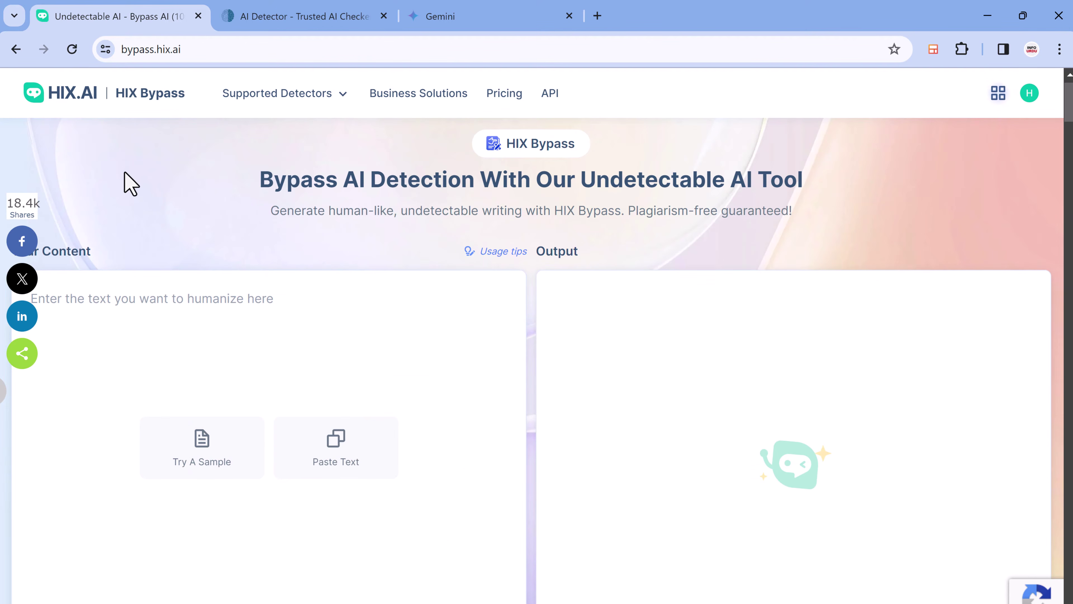
{"action": "left_click", "coordinate": [343, 461]}
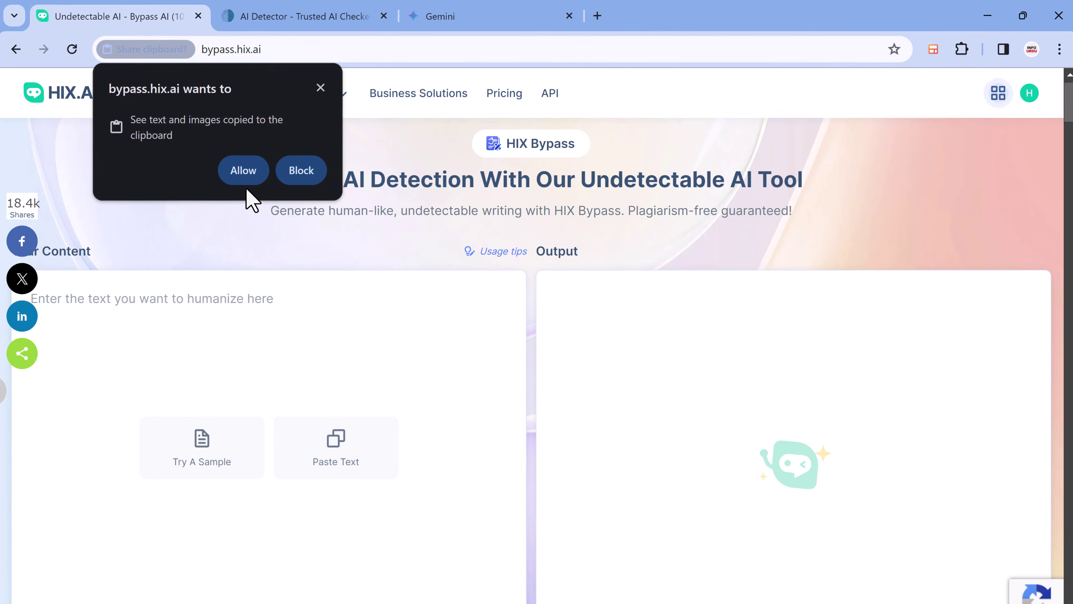
{"action": "left_click", "coordinate": [247, 181]}
- Humanize the pasted social media marketing article using the Latest mode
{"action": "scroll", "coordinate": [313, 389], "scroll_direction": "down", "scroll_amount": 4}
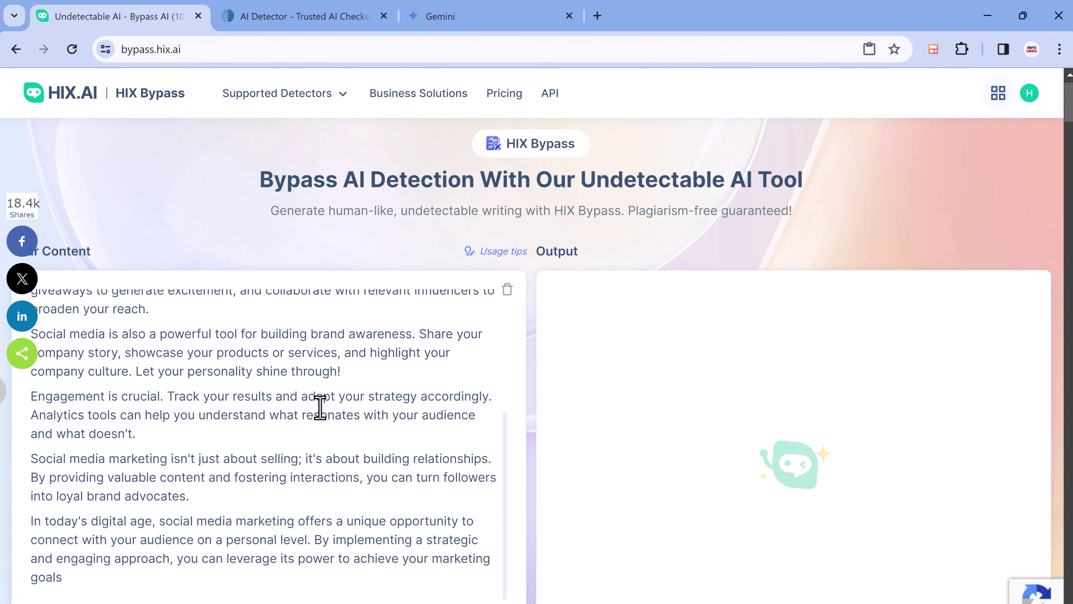
{"action": "scroll", "coordinate": [320, 407], "scroll_direction": "down", "scroll_amount": 4}
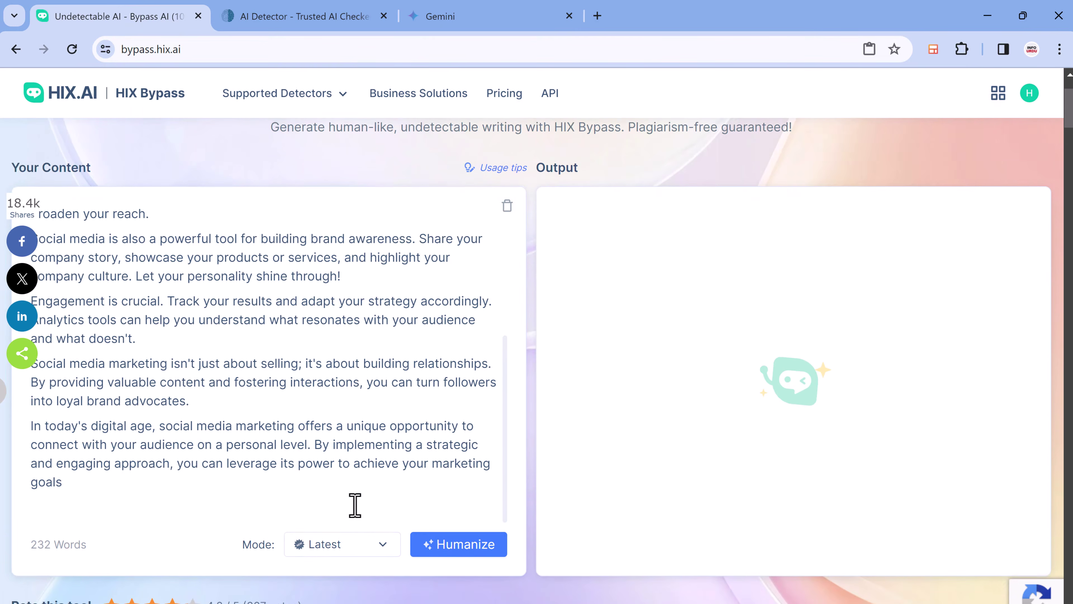
{"action": "scroll", "coordinate": [296, 486], "scroll_direction": "down", "scroll_amount": 4}
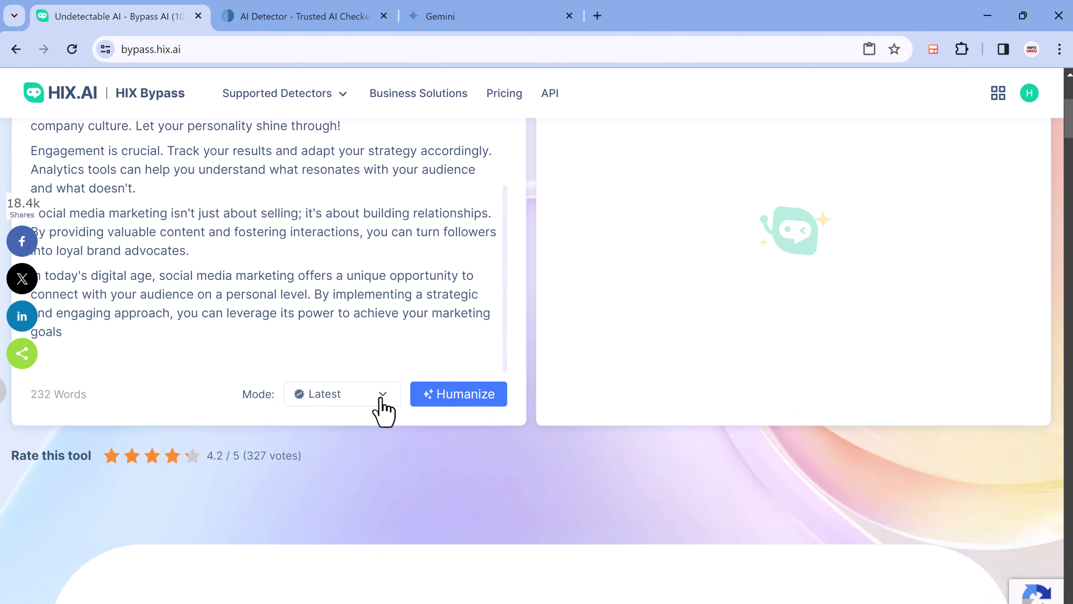
{"action": "left_click", "coordinate": [381, 399]}
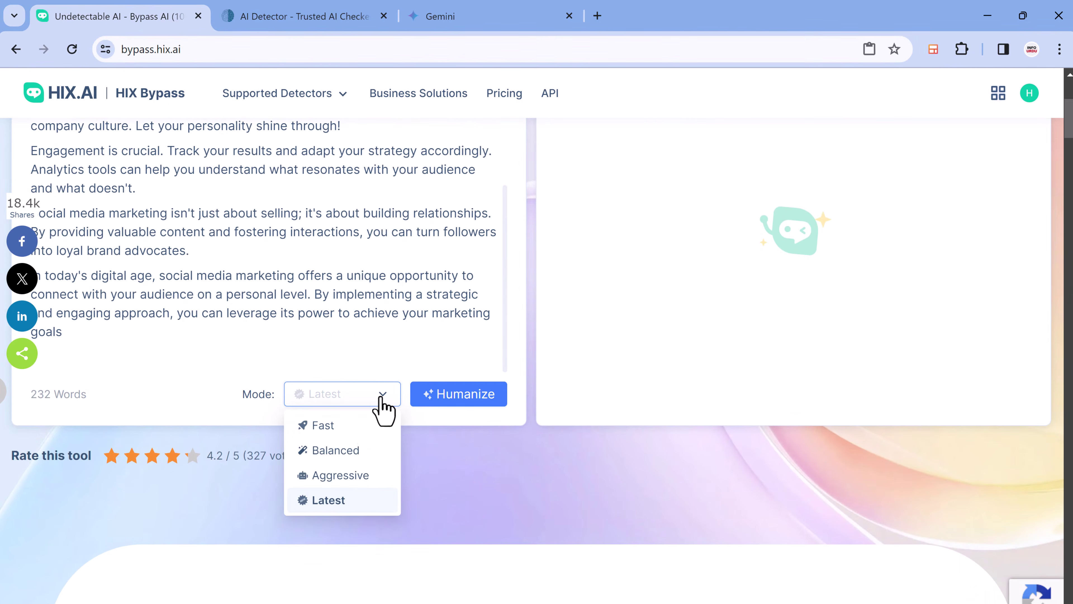
{"action": "left_click", "coordinate": [381, 507]}
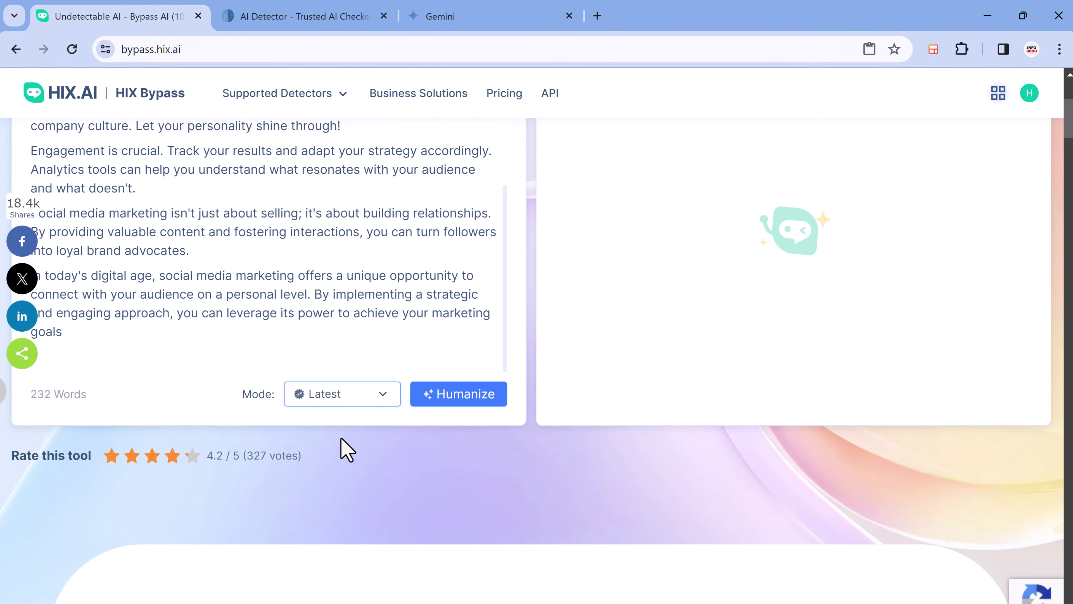
{"action": "scroll", "coordinate": [465, 482], "scroll_direction": "up", "scroll_amount": 2}
{"action": "left_click", "coordinate": [460, 472]}
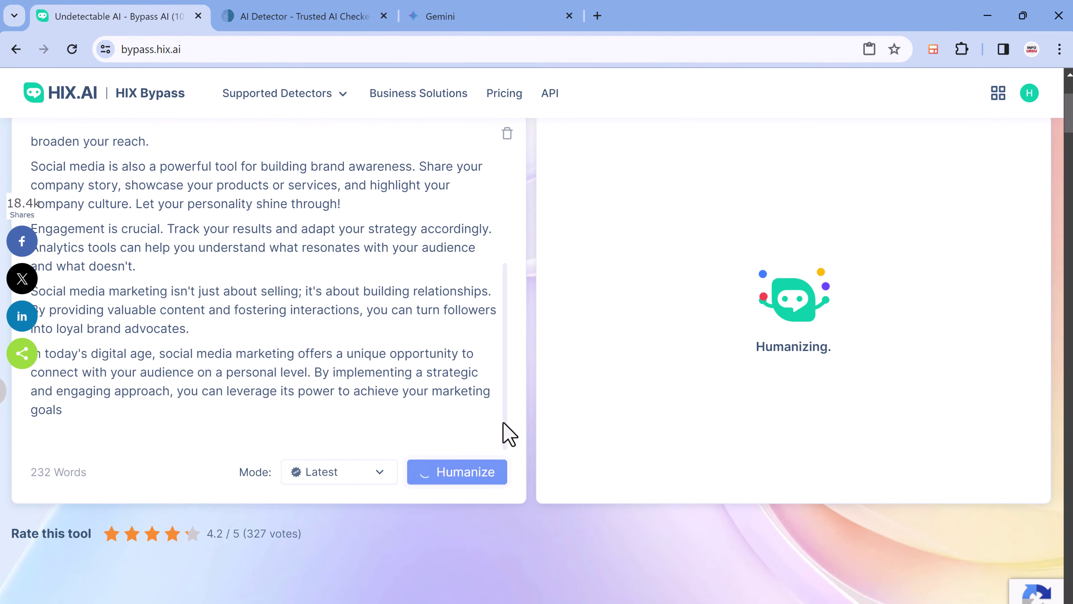
- Look over the humanized output and copy its full text
{"action": "scroll", "coordinate": [709, 383], "scroll_direction": "up", "scroll_amount": 2}
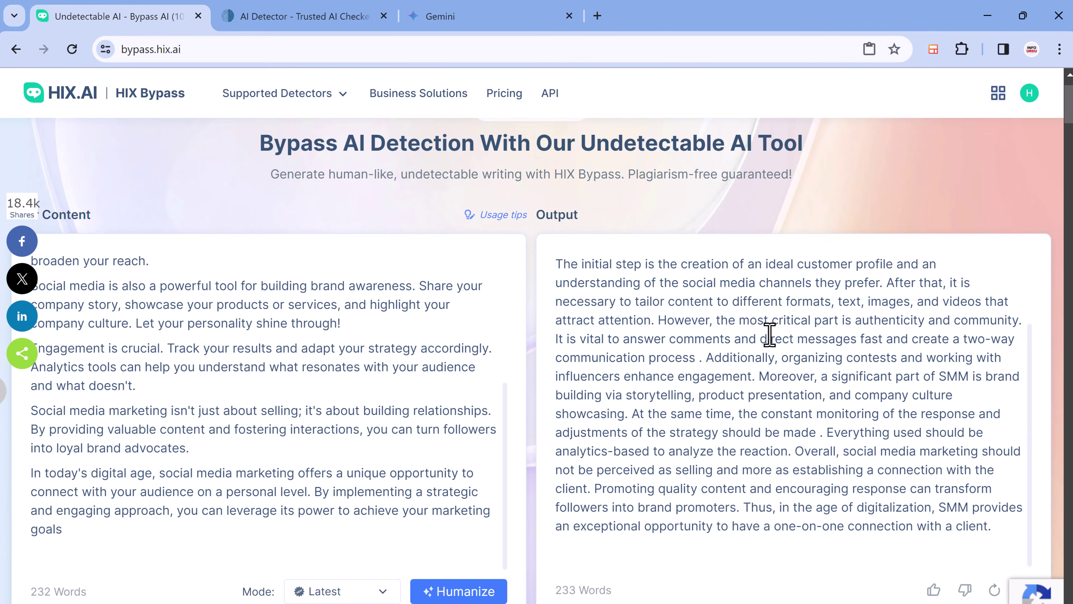
{"action": "scroll", "coordinate": [835, 336], "scroll_direction": "down", "scroll_amount": 3}
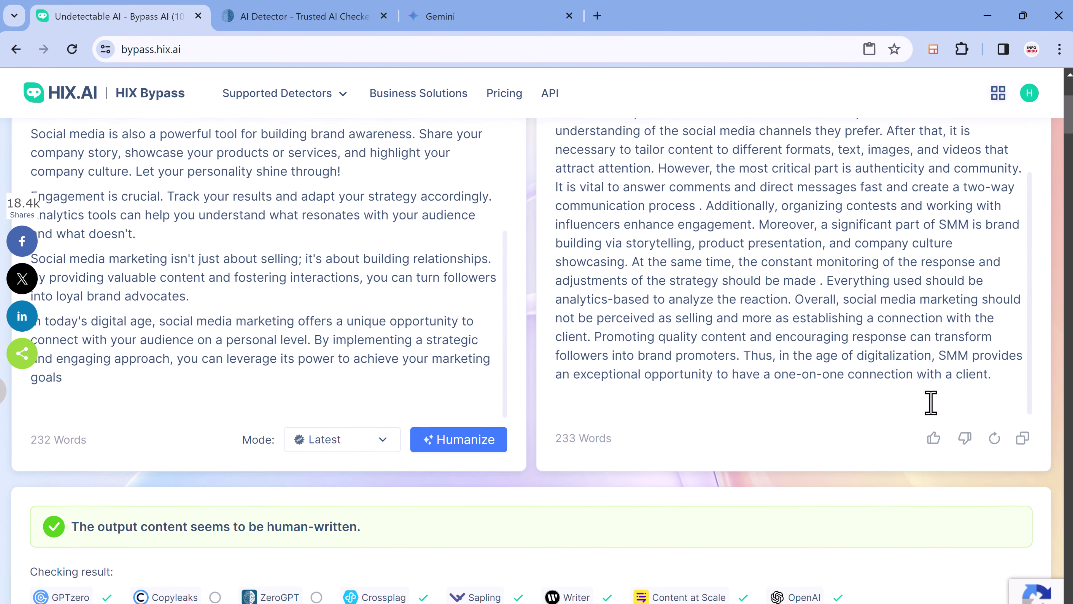
{"action": "left_click", "coordinate": [1023, 434]}
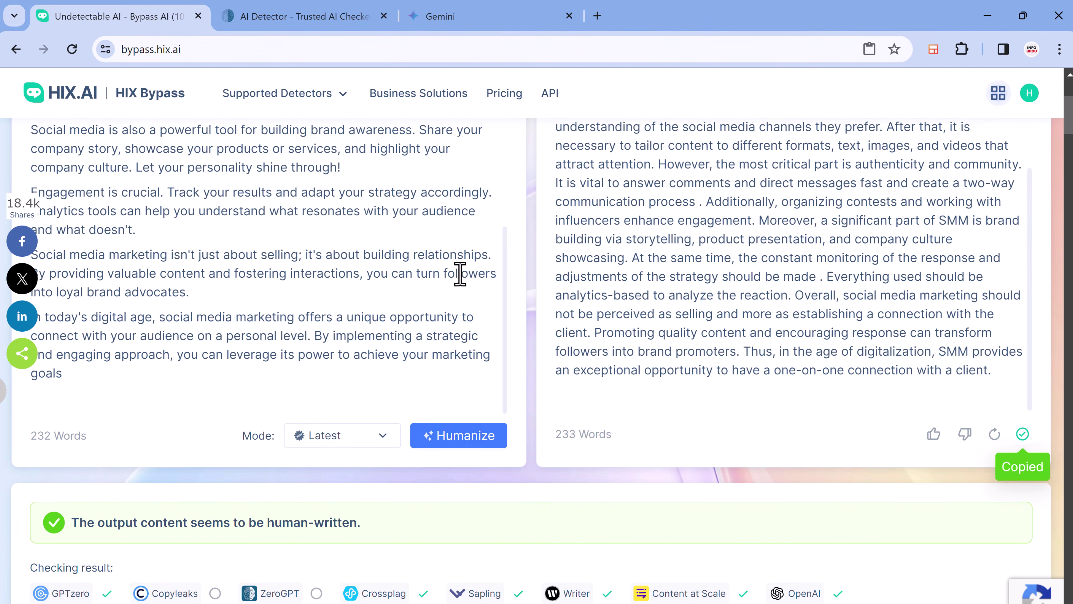
- Switch to ZeroGPT, replace the previously checked article with the copied humanized text and run the AI detection
{"action": "scroll", "coordinate": [296, 212], "scroll_direction": "up", "scroll_amount": 3}
{"action": "left_click", "coordinate": [222, 14]}
{"action": "scroll", "coordinate": [509, 283], "scroll_direction": "up", "scroll_amount": 6}
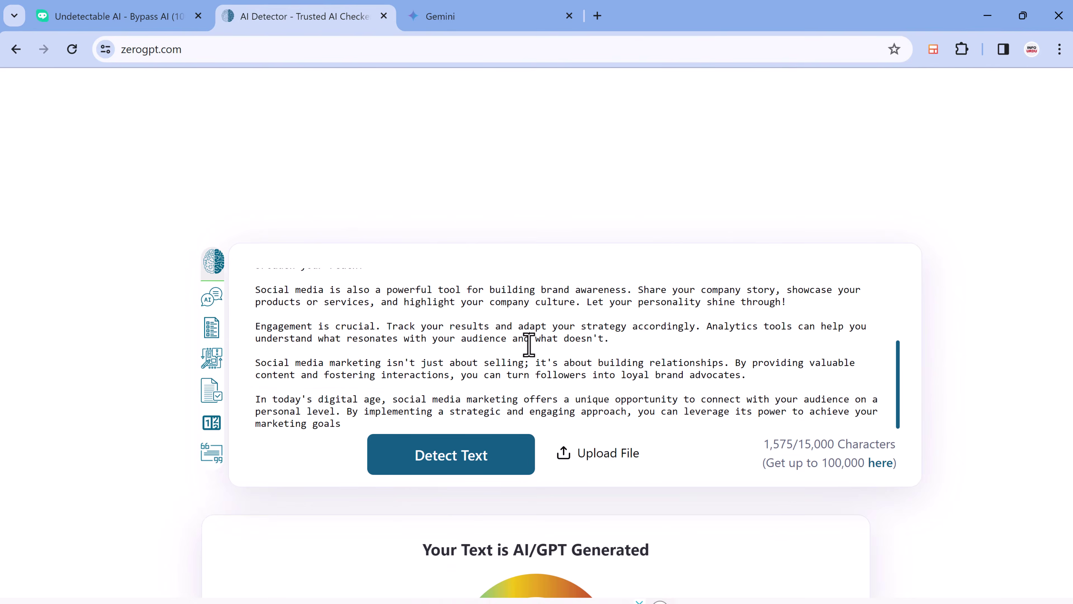
{"action": "key", "text": "ctrl+a"}
{"action": "key", "text": "BackSpace"}
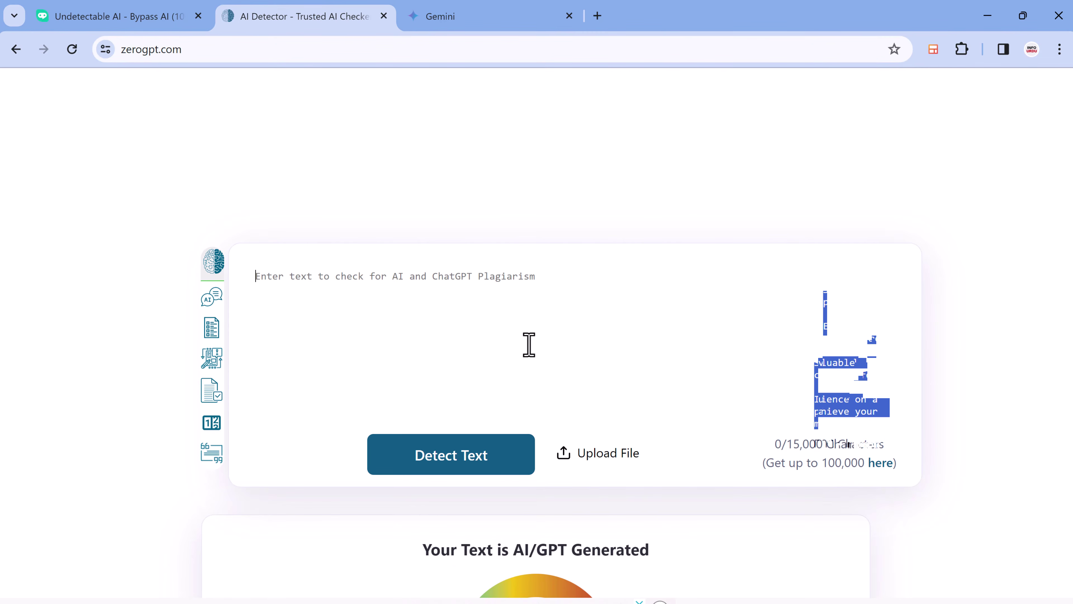
{"action": "key", "text": "ctrl+v"}
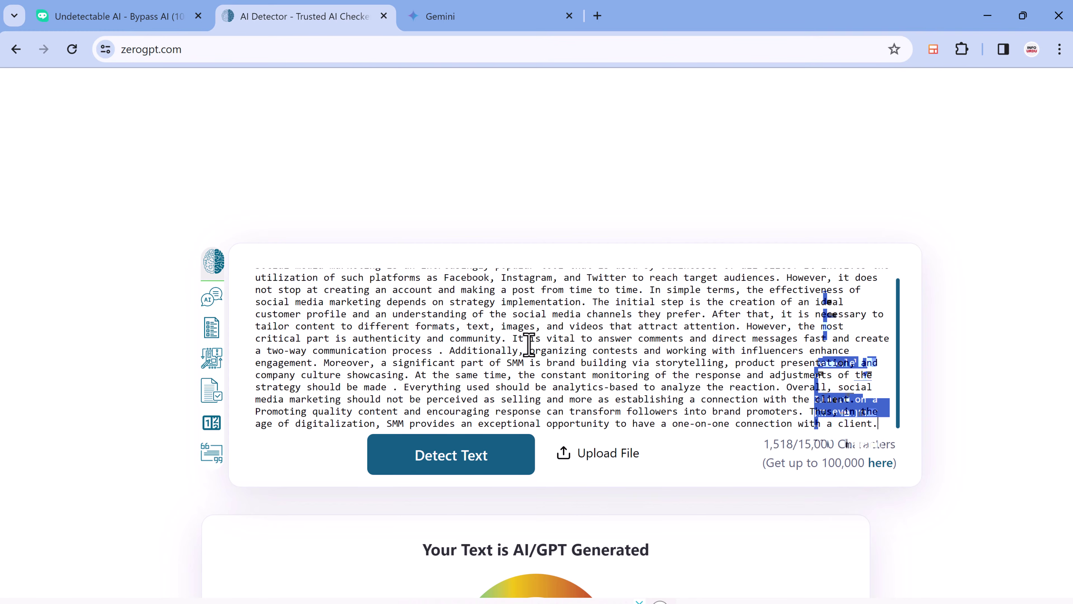
{"action": "left_click", "coordinate": [466, 467]}
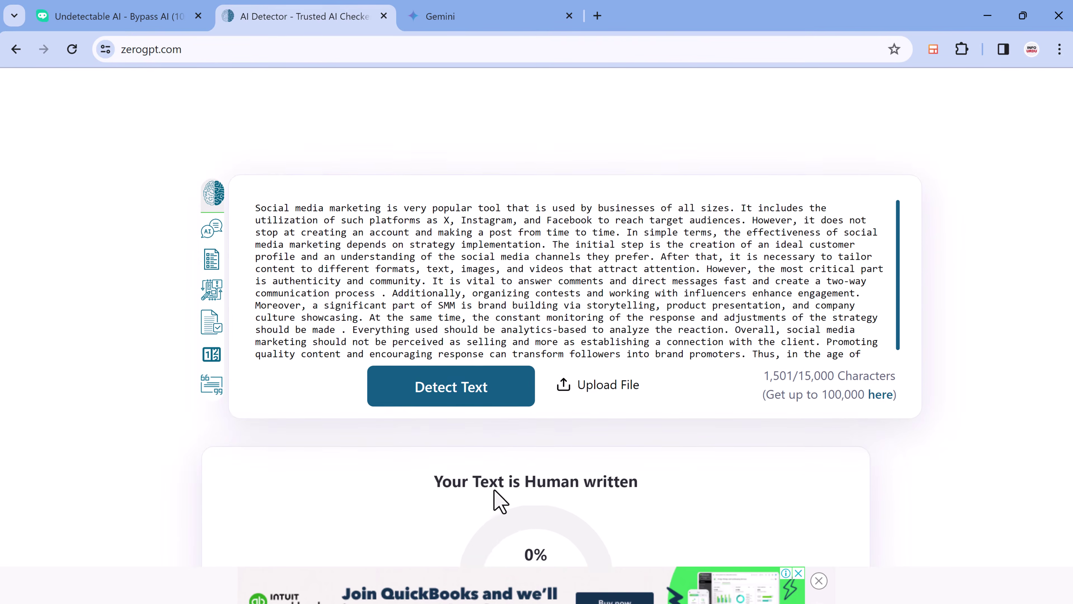
- Review the AI detection score and the analysed text of the humanized article for highlighted sentences
{"action": "scroll", "coordinate": [500, 500], "scroll_direction": "down", "scroll_amount": 4}
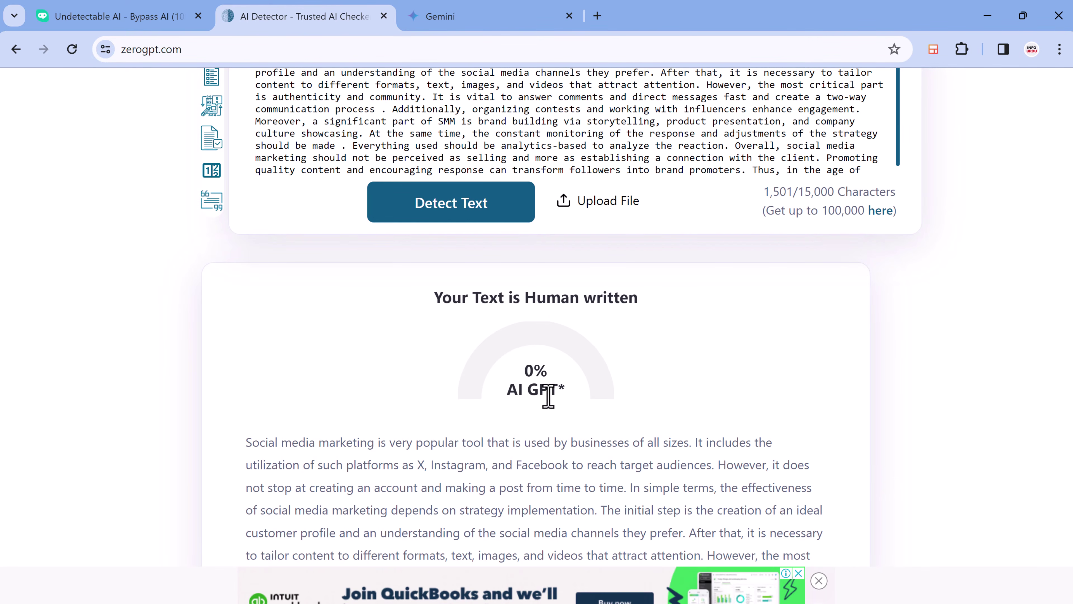
{"action": "scroll", "coordinate": [575, 410], "scroll_direction": "down", "scroll_amount": 1}
{"action": "scroll", "coordinate": [575, 410], "scroll_direction": "down", "scroll_amount": 9}
{"action": "scroll", "coordinate": [526, 365], "scroll_direction": "up", "scroll_amount": 2}
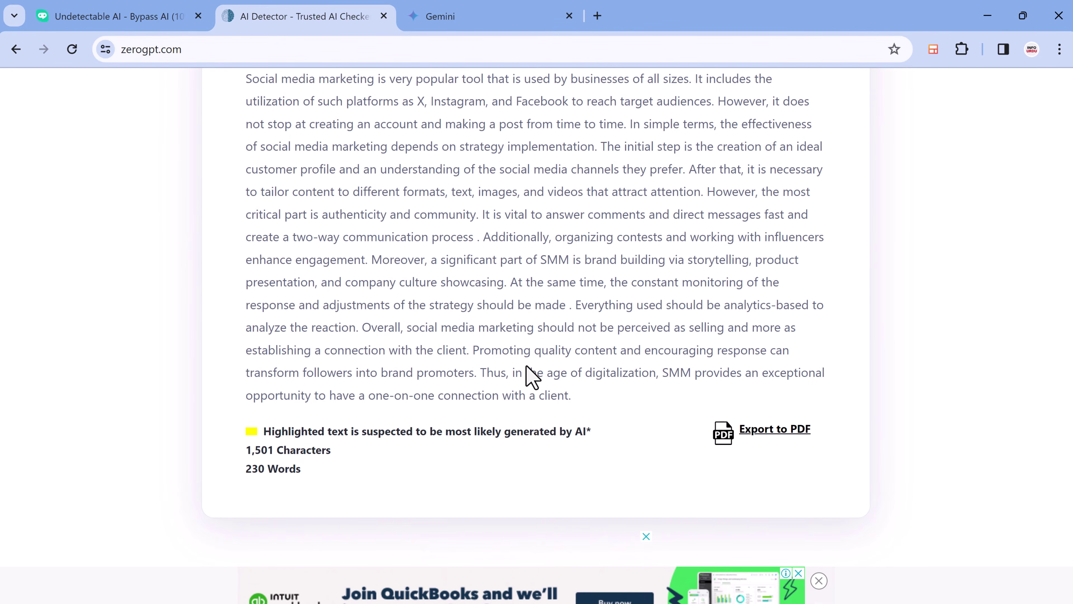
{"action": "scroll", "coordinate": [529, 367], "scroll_direction": "up", "scroll_amount": 5}
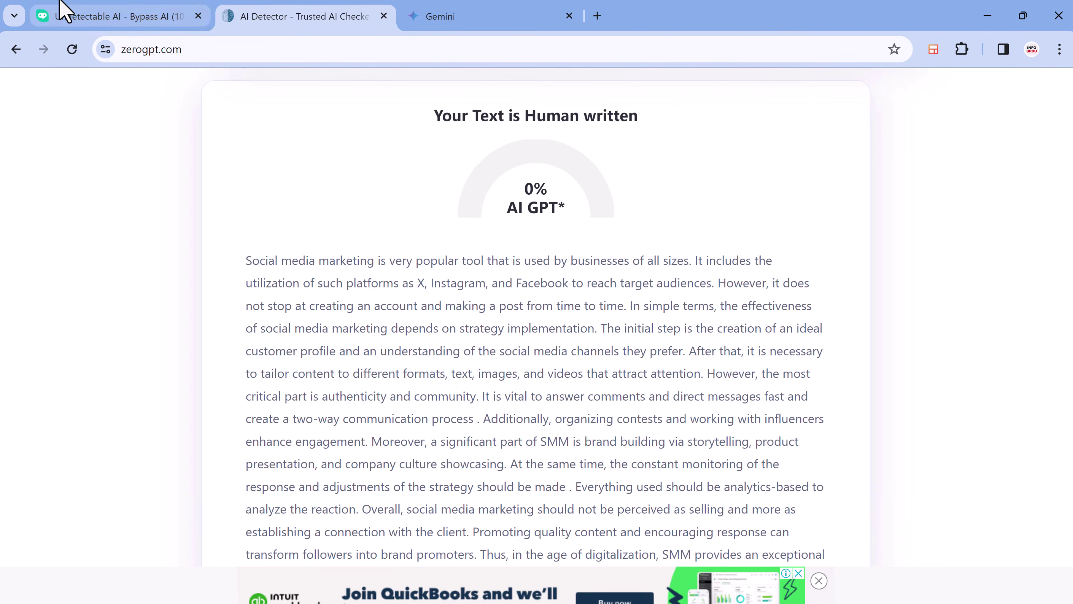
- Switch back to HIX Bypass and examine the per-detector checking results and the product sections on plagiarism, languages, features and suitable professions
{"action": "left_click", "coordinate": [61, 10]}
{"action": "scroll", "coordinate": [575, 331], "scroll_direction": "down", "scroll_amount": 6}
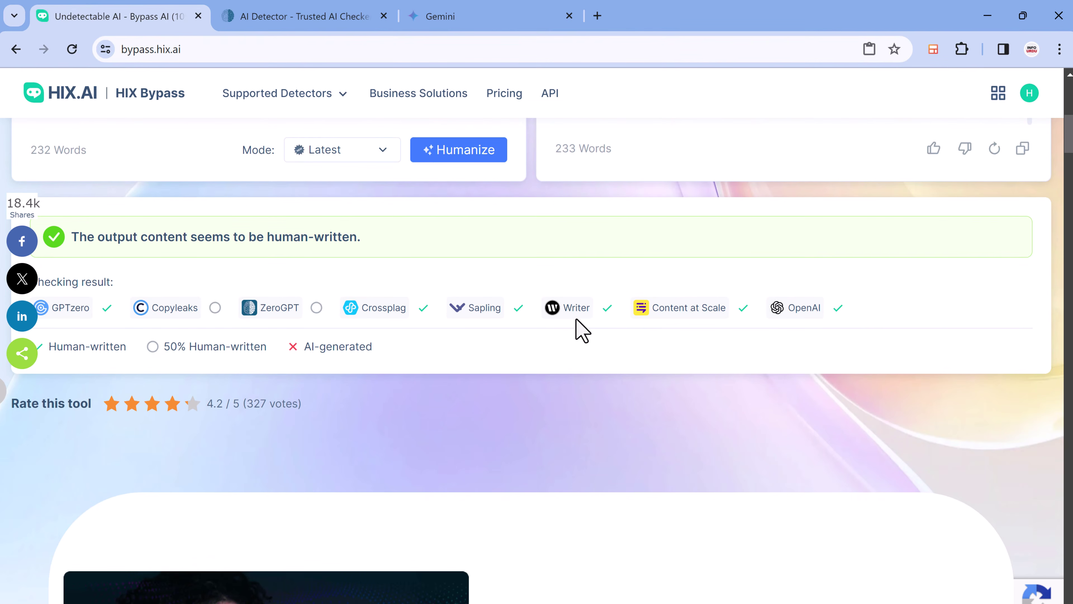
{"action": "scroll", "coordinate": [580, 331], "scroll_direction": "down", "scroll_amount": 20}
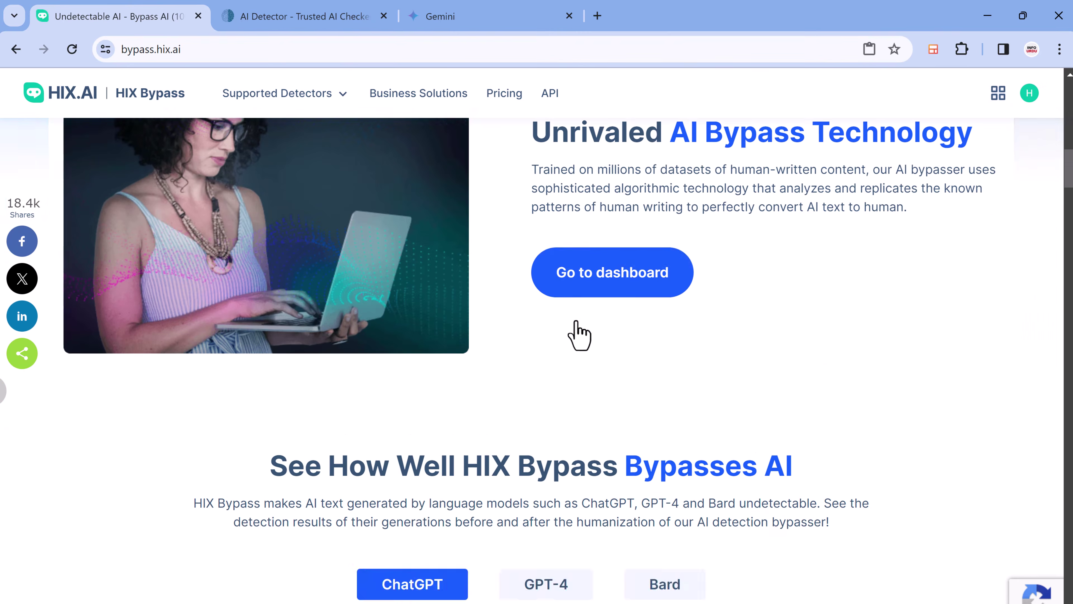
{"action": "scroll", "coordinate": [576, 326], "scroll_direction": "down", "scroll_amount": 10}
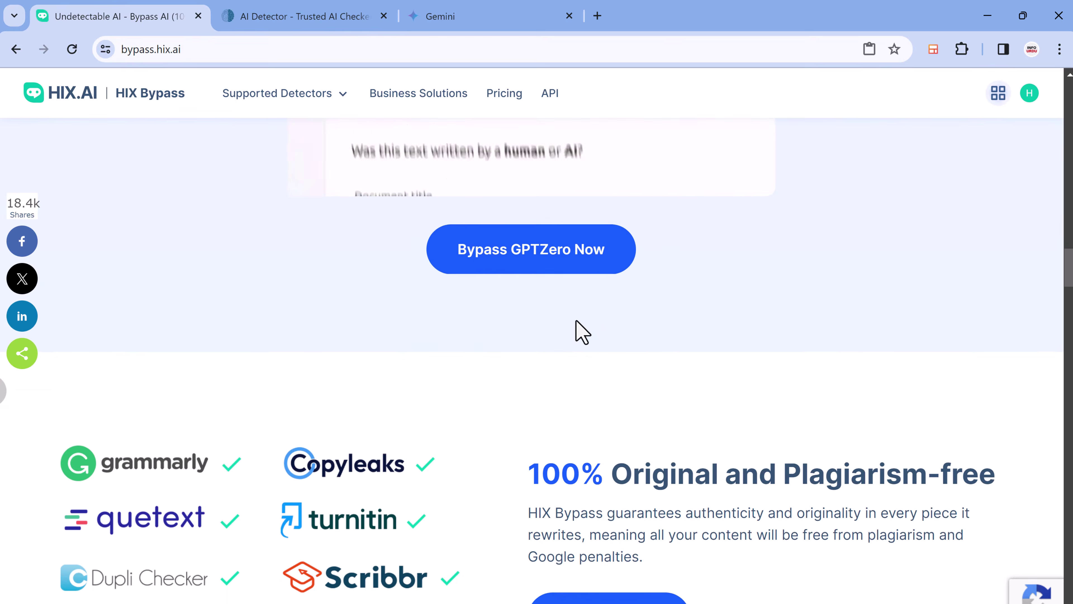
{"action": "scroll", "coordinate": [582, 332], "scroll_direction": "down", "scroll_amount": 2}
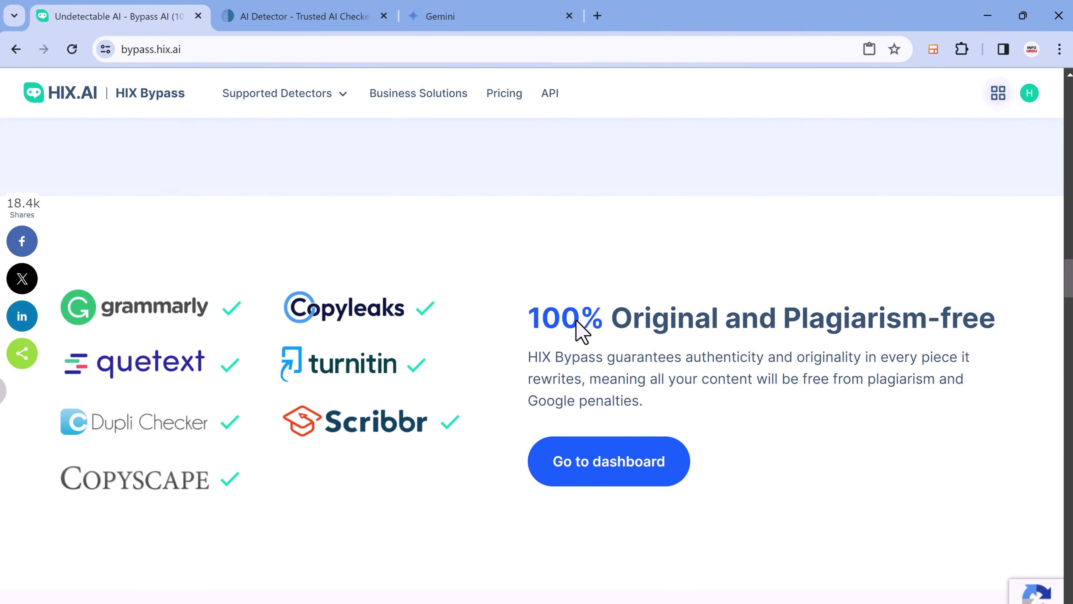
{"action": "scroll", "coordinate": [576, 320], "scroll_direction": "down", "scroll_amount": 12}
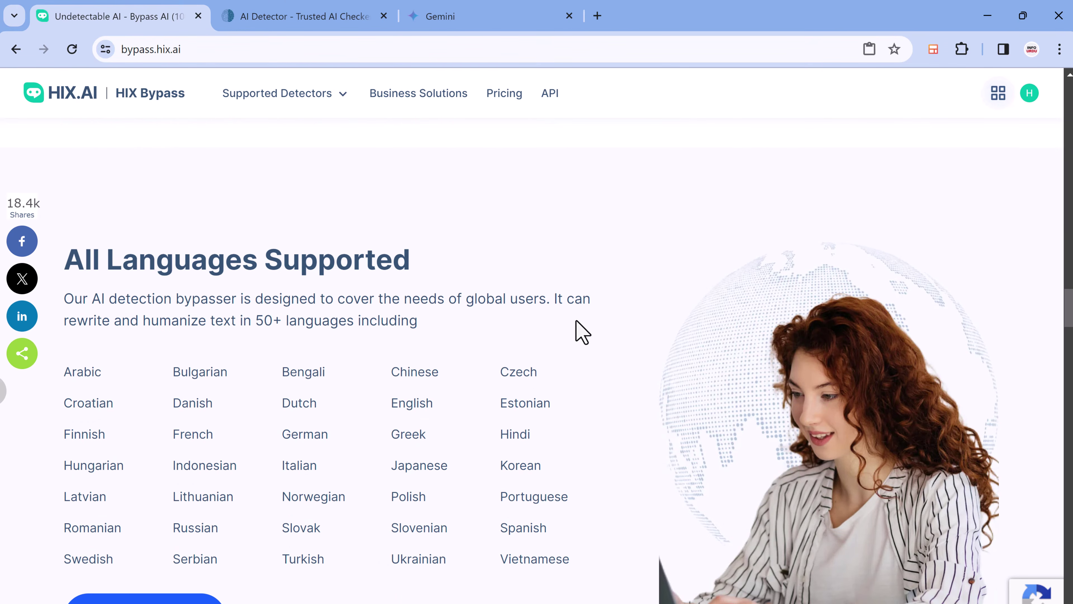
{"action": "scroll", "coordinate": [210, 350], "scroll_direction": "down", "scroll_amount": 8}
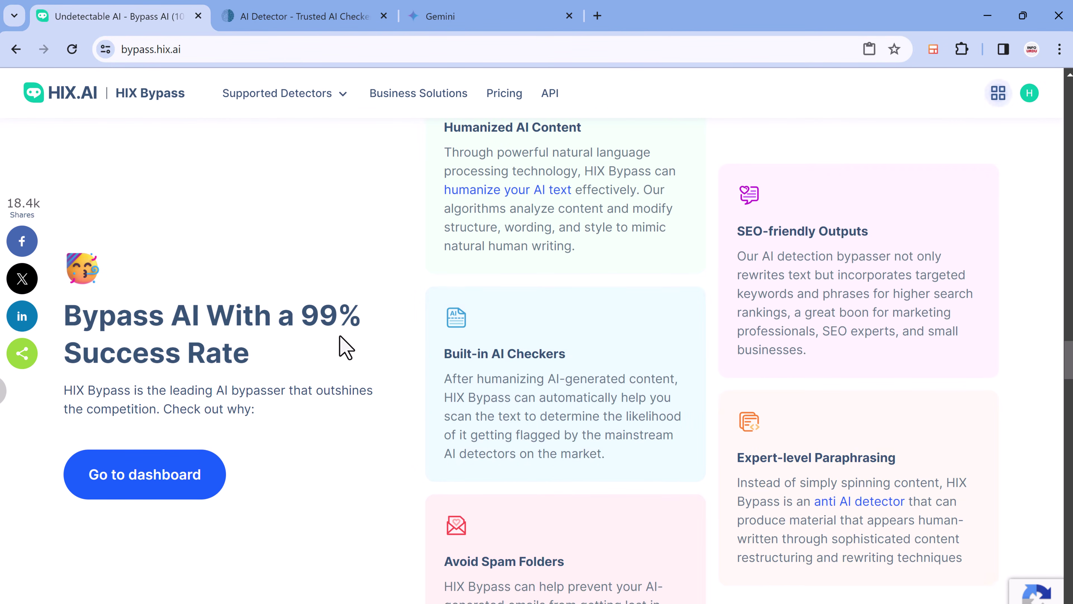
{"action": "scroll", "coordinate": [347, 384], "scroll_direction": "down", "scroll_amount": 1}
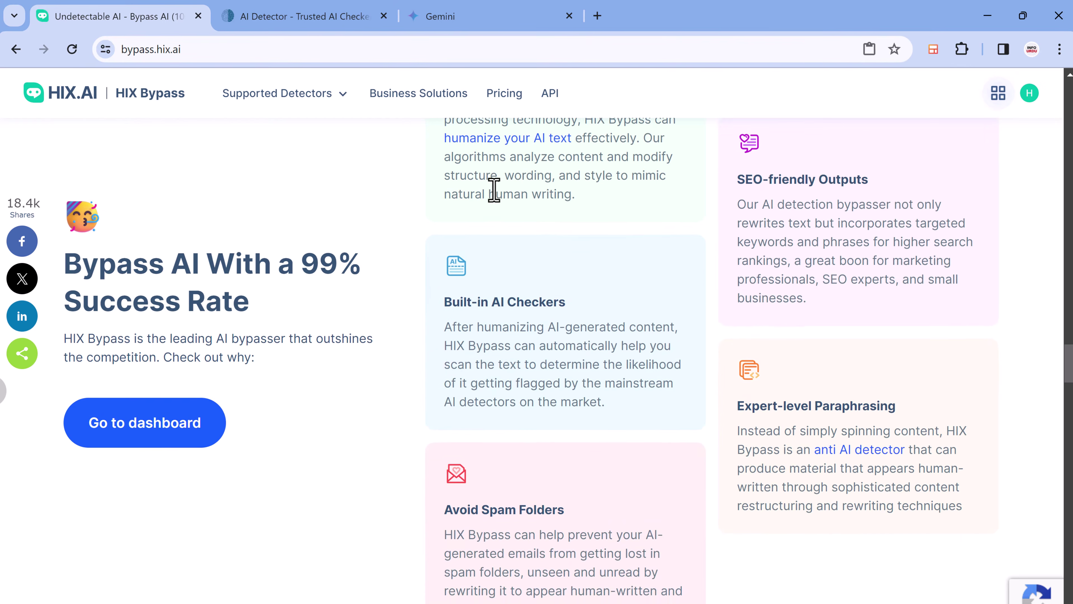
{"action": "scroll", "coordinate": [540, 174], "scroll_direction": "up", "scroll_amount": 2}
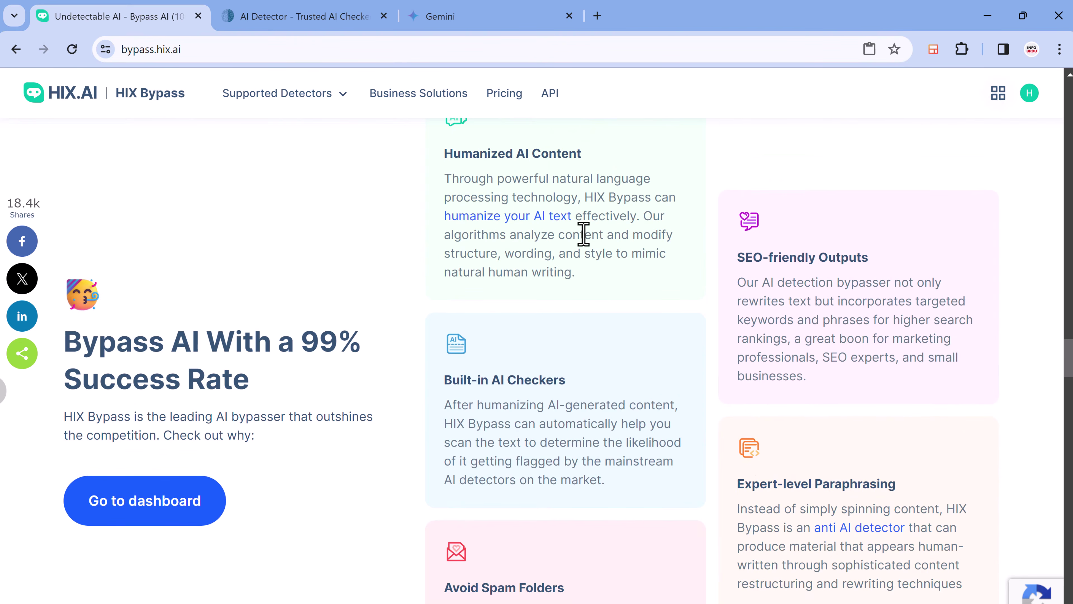
{"action": "scroll", "coordinate": [584, 394], "scroll_direction": "down", "scroll_amount": 1}
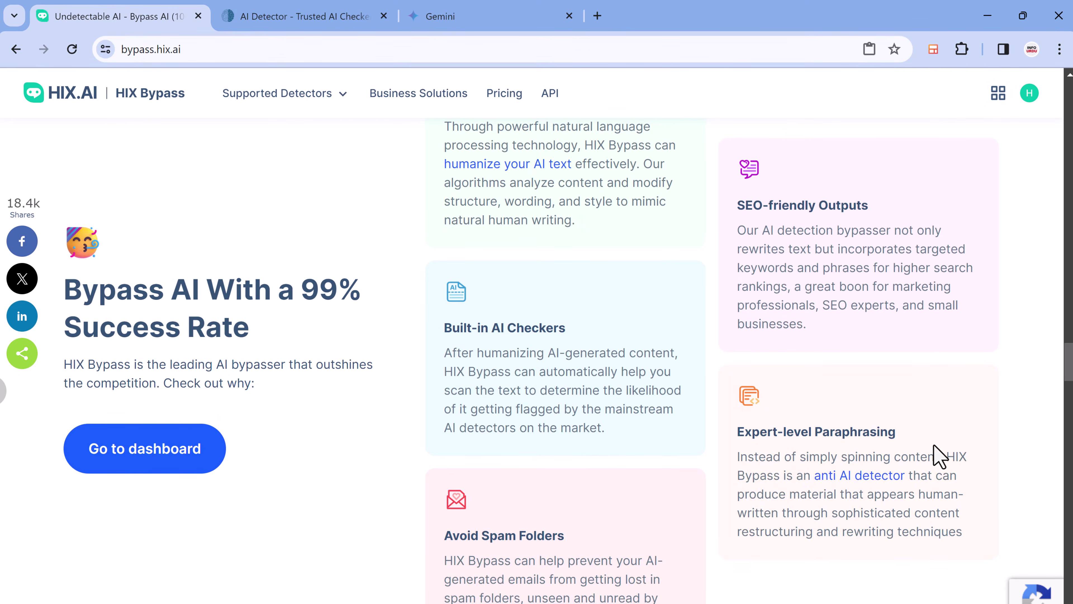
{"action": "scroll", "coordinate": [940, 456], "scroll_direction": "down", "scroll_amount": 5}
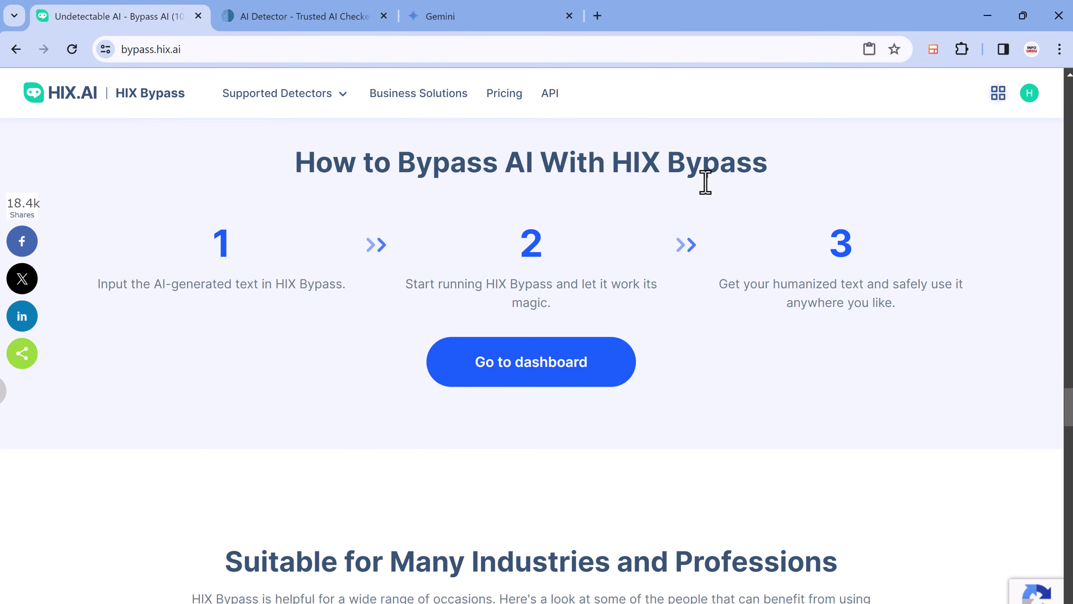
{"action": "scroll", "coordinate": [709, 191], "scroll_direction": "down", "scroll_amount": 6}
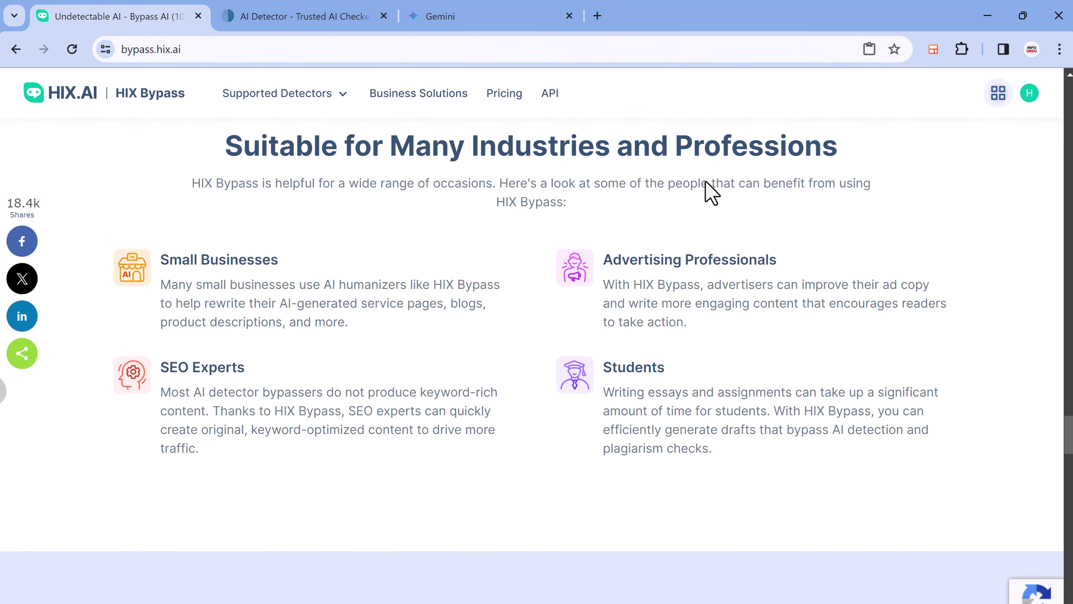
{"action": "scroll", "coordinate": [709, 191], "scroll_direction": "up", "scroll_amount": 15}
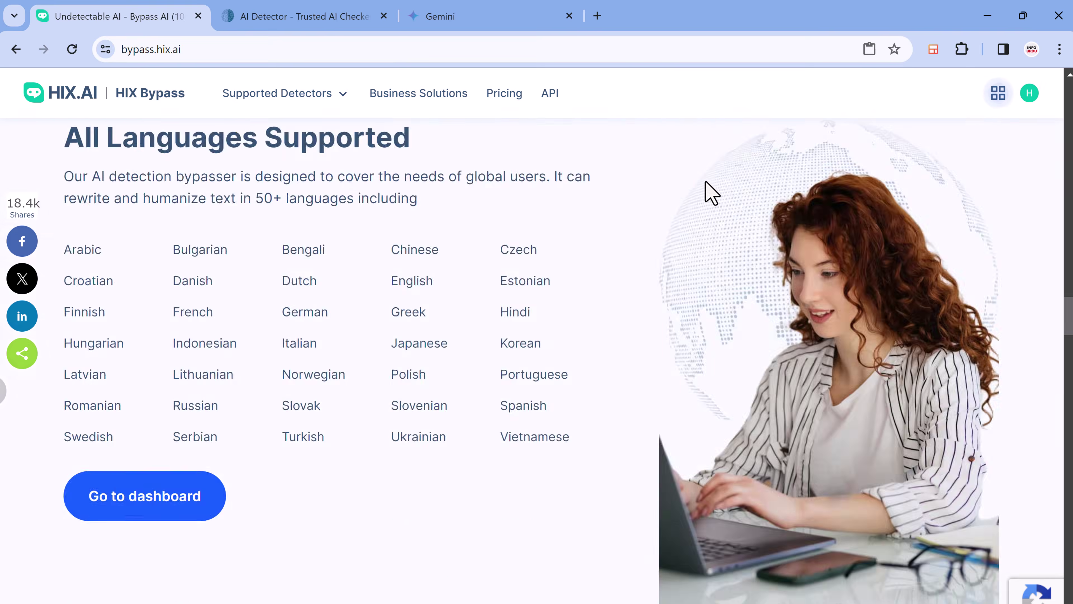
- Open the HIX Bypass pricing page and compare the Basic, Unlimited and Pro plans on annual billing
{"action": "scroll", "coordinate": [705, 182], "scroll_direction": "up", "scroll_amount": 8}
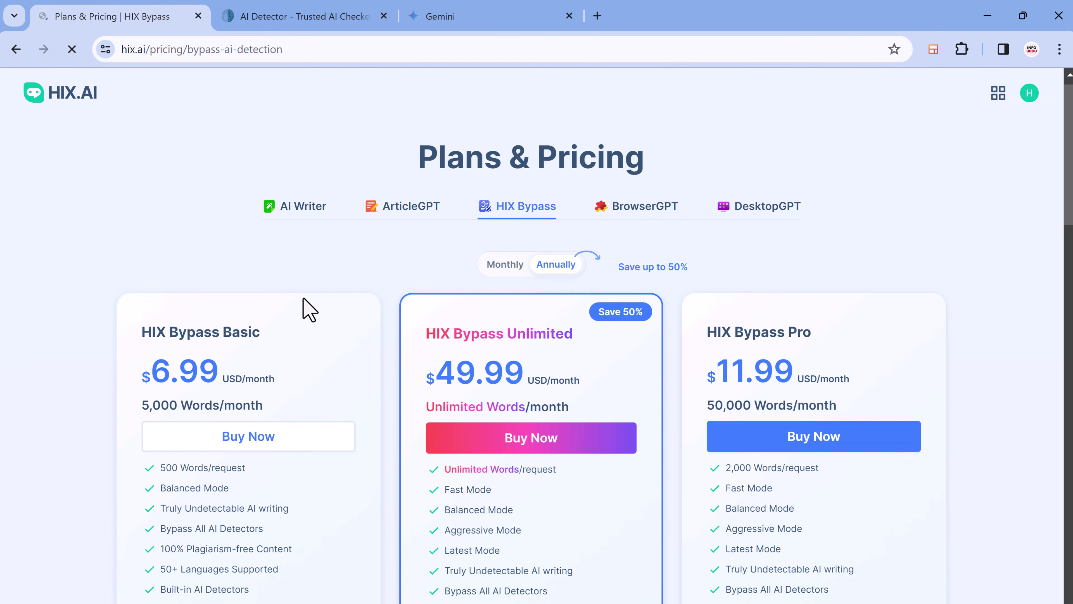
{"action": "scroll", "coordinate": [307, 307], "scroll_direction": "down", "scroll_amount": 2}
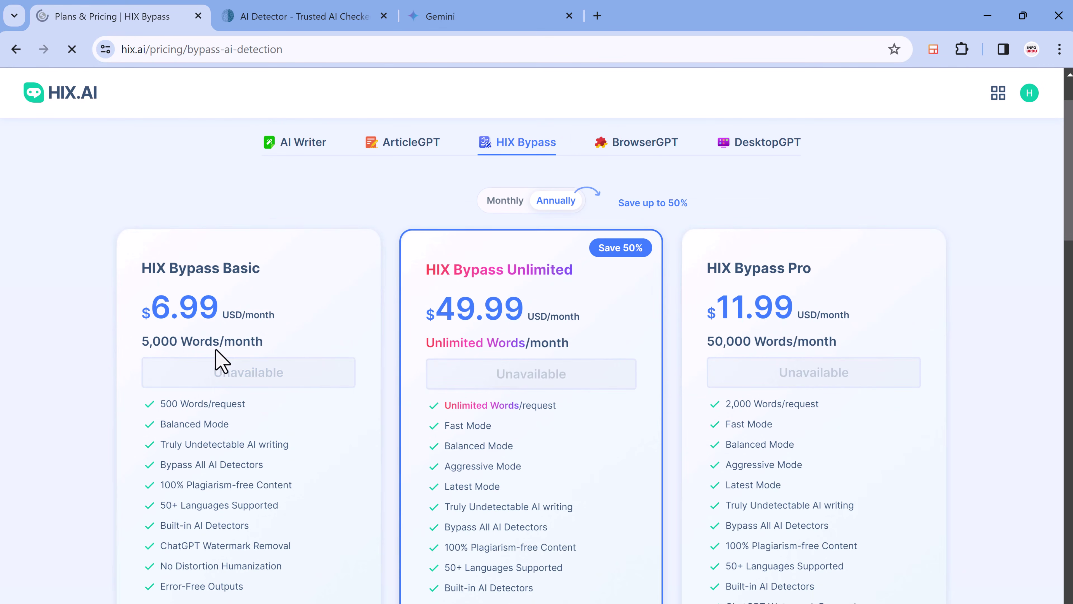
{"action": "scroll", "coordinate": [591, 313], "scroll_direction": "down", "scroll_amount": 2}
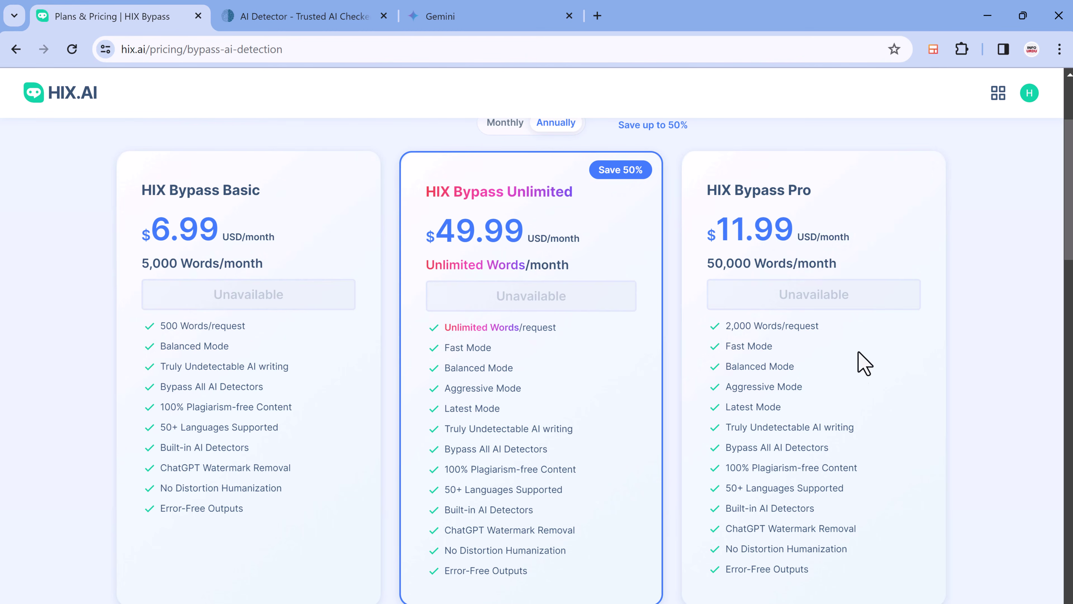
{"action": "scroll", "coordinate": [854, 486], "scroll_direction": "down", "scroll_amount": 10}
{"action": "scroll", "coordinate": [856, 490], "scroll_direction": "up", "scroll_amount": 4}
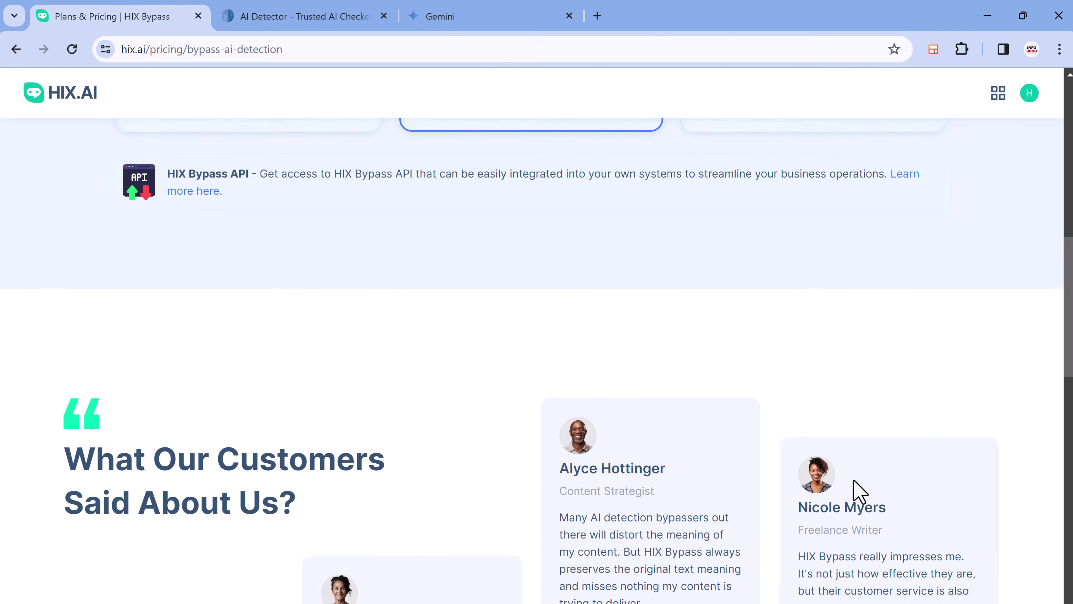
{"action": "scroll", "coordinate": [860, 491], "scroll_direction": "up", "scroll_amount": 10}
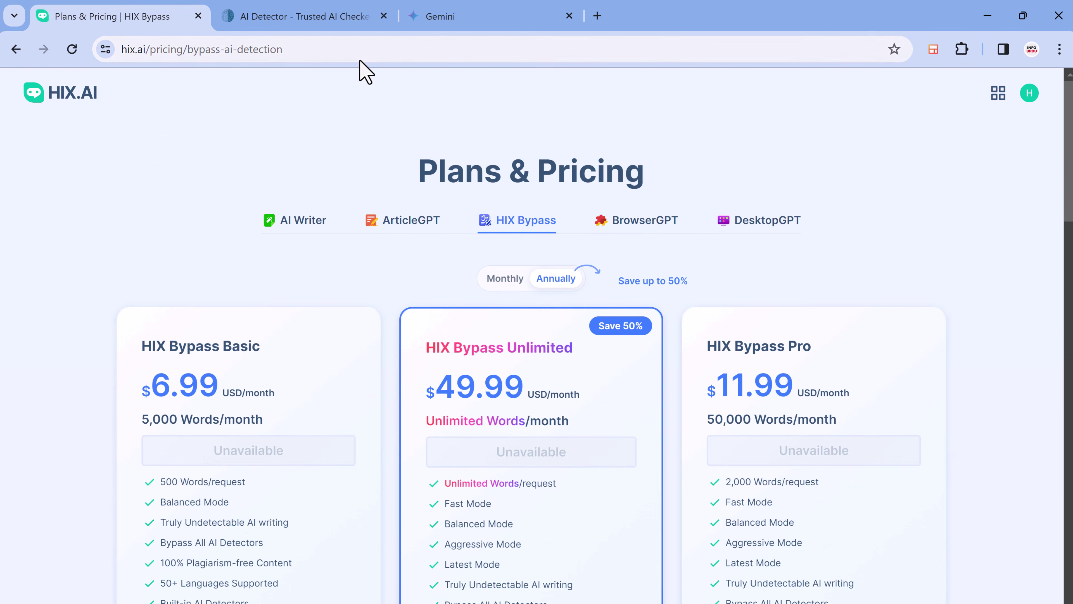
- Go to the HIX.AI home page, reopen HIX Bypass from there and look through its section on bypassing leading AI detectors
{"action": "left_click", "coordinate": [73, 92]}
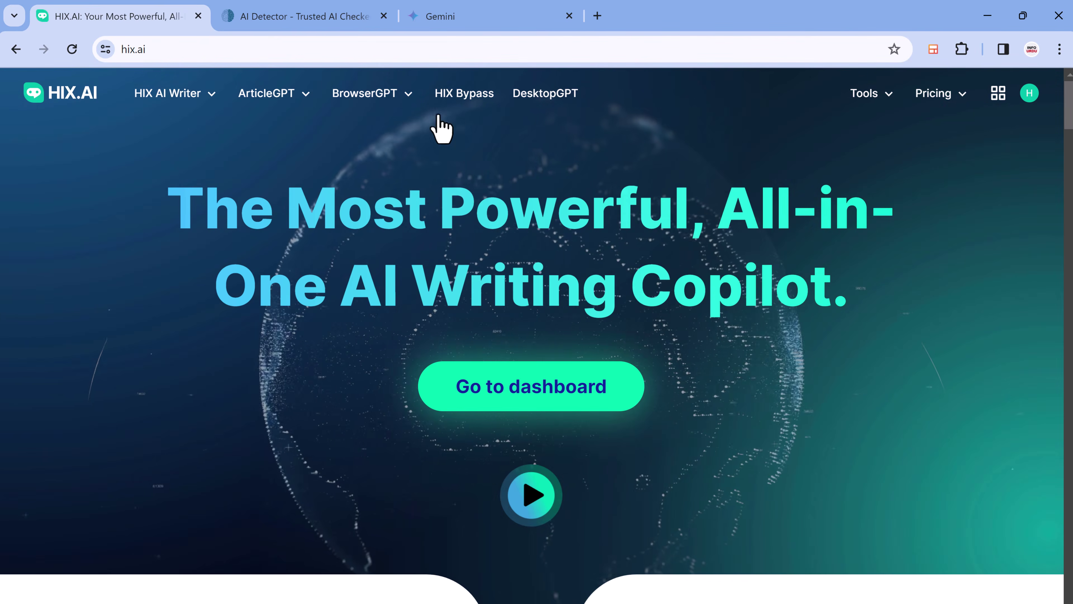
{"action": "left_click", "coordinate": [458, 104]}
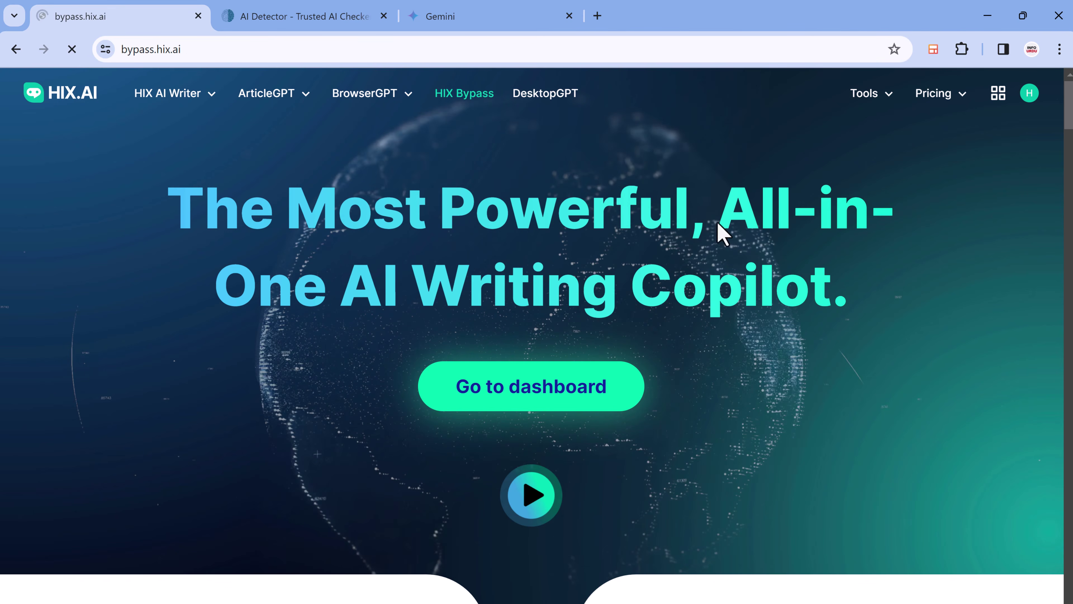
{"action": "scroll", "coordinate": [882, 292], "scroll_direction": "down", "scroll_amount": 10}
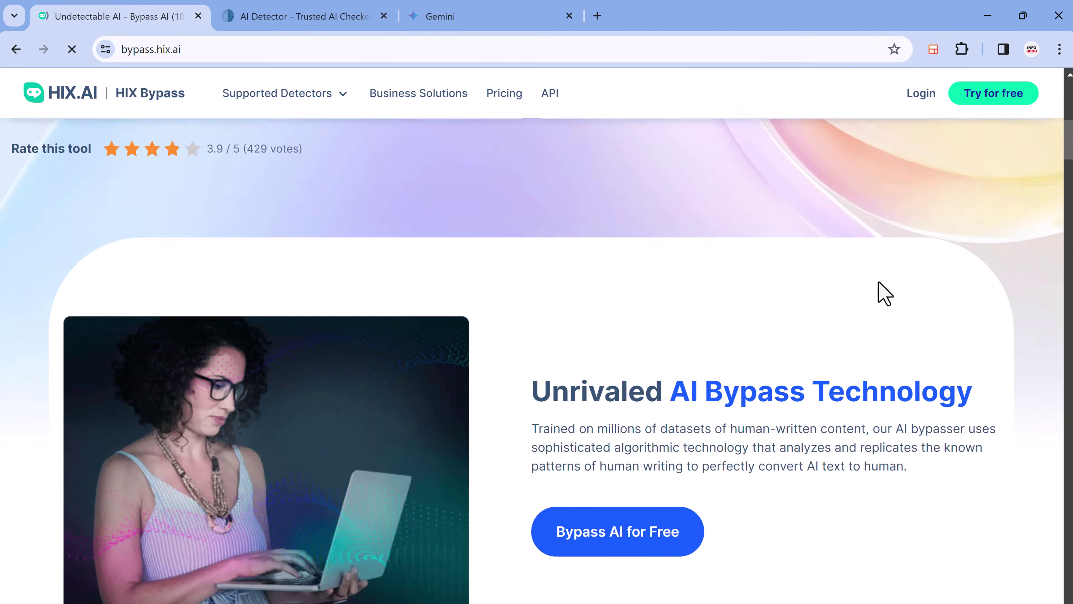
{"action": "scroll", "coordinate": [884, 293], "scroll_direction": "down", "scroll_amount": 10}
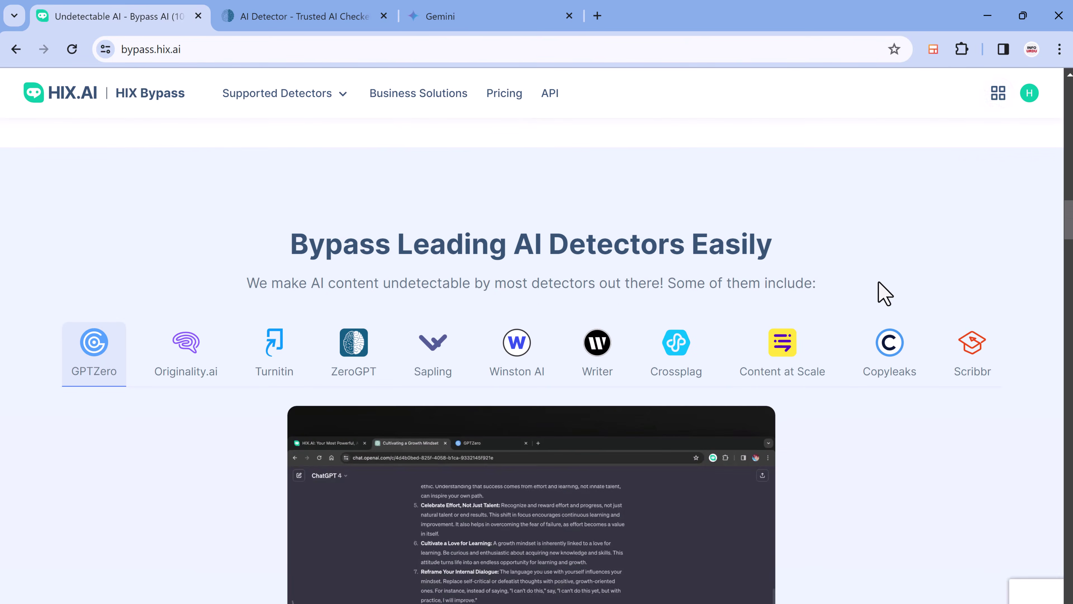
{"action": "scroll", "coordinate": [885, 293], "scroll_direction": "down", "scroll_amount": 2}
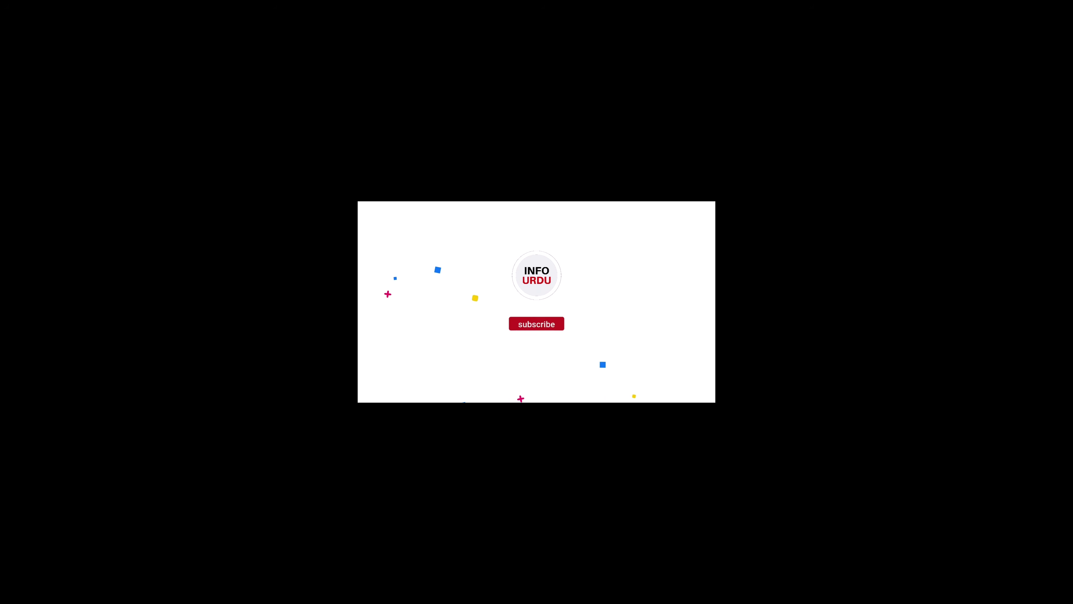